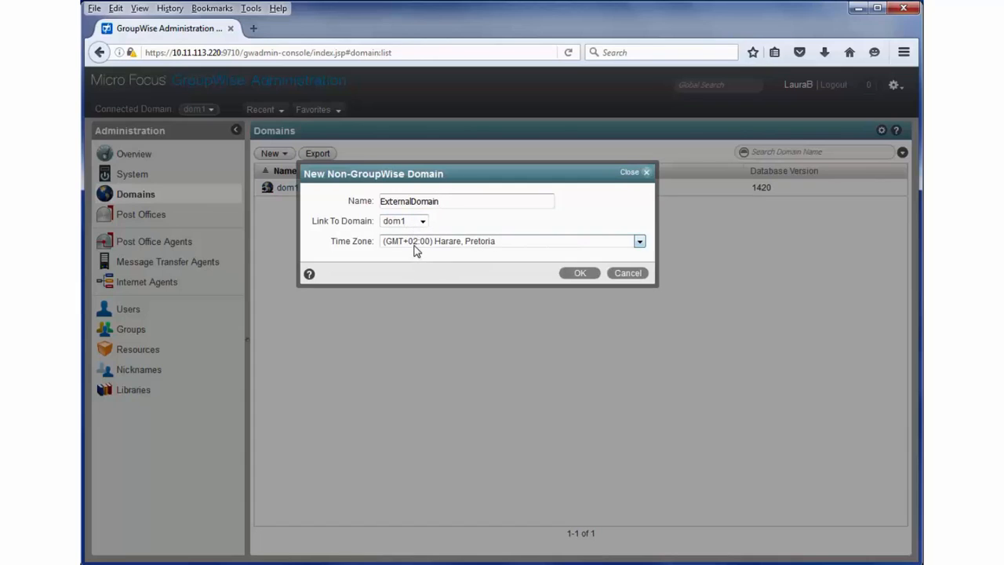
Finish creating the non-GroupWise domain ExternalDomain, linked to dom1 with the Harare, Pretoria time zone
{"action": "left_click", "coordinate": [579, 275]}
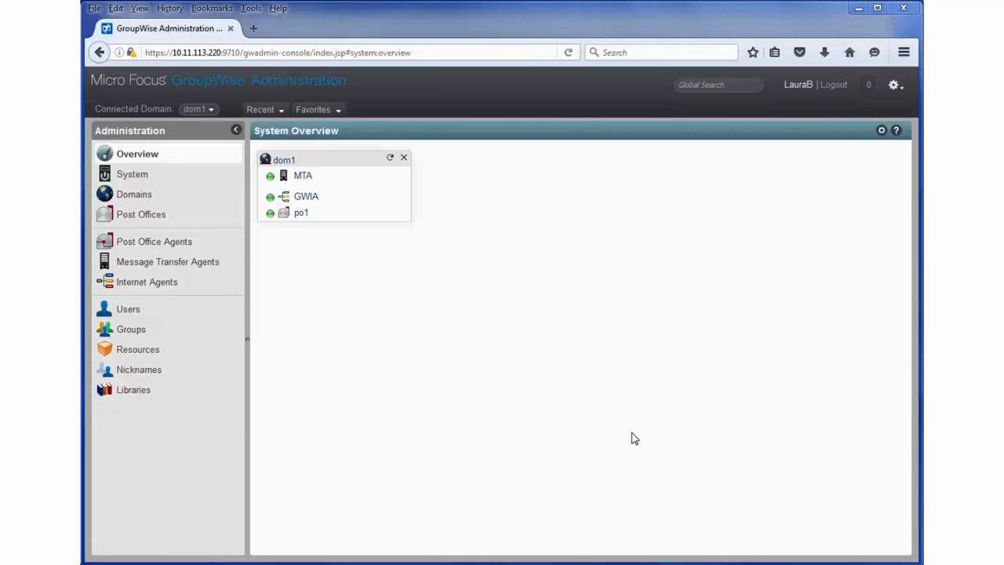
Configure the link from dom1 to ExternalDomain as a Gateway link through dom1.GWIA and save it
{"action": "left_click", "coordinate": [130, 179]}
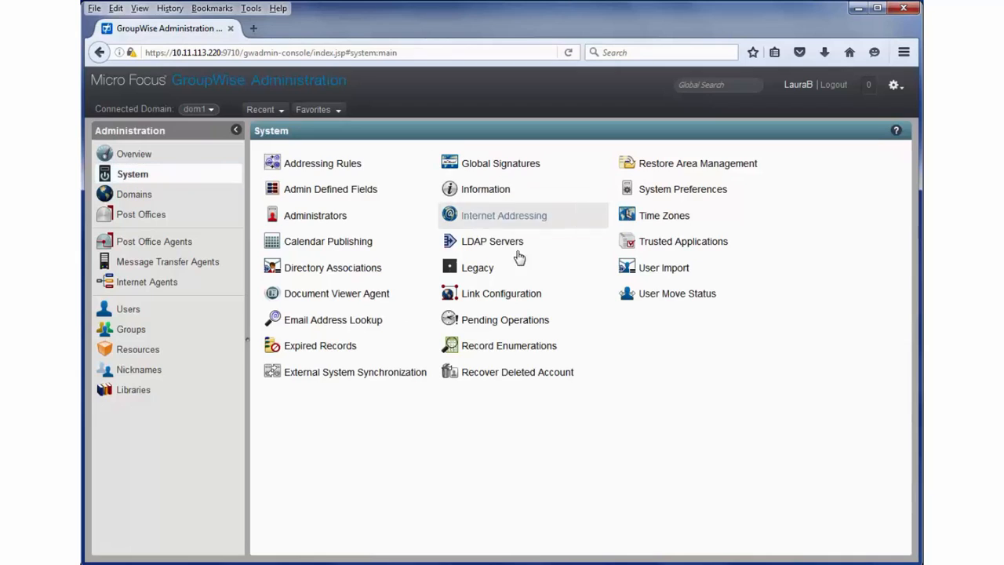
{"action": "left_click", "coordinate": [511, 304]}
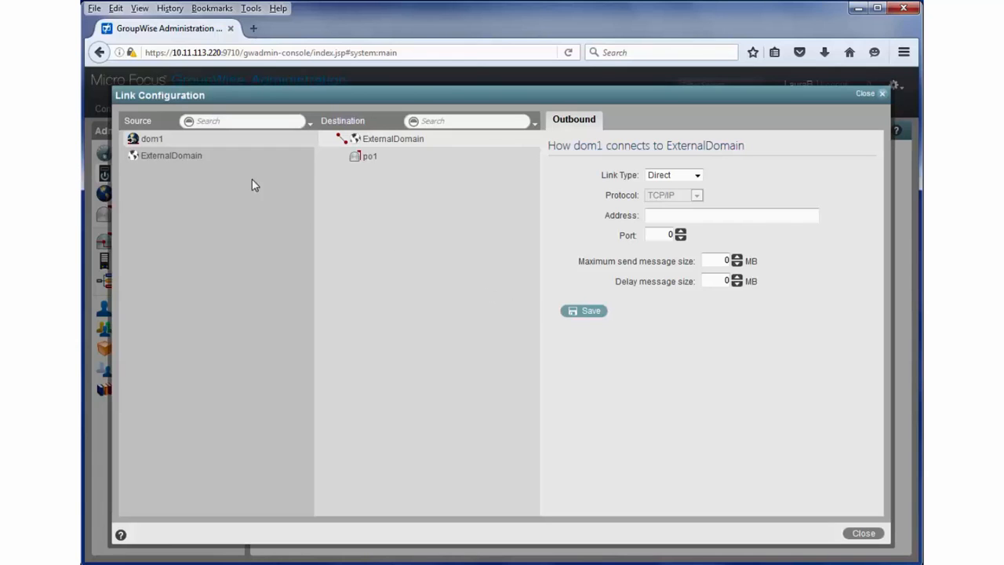
{"action": "left_click", "coordinate": [182, 159]}
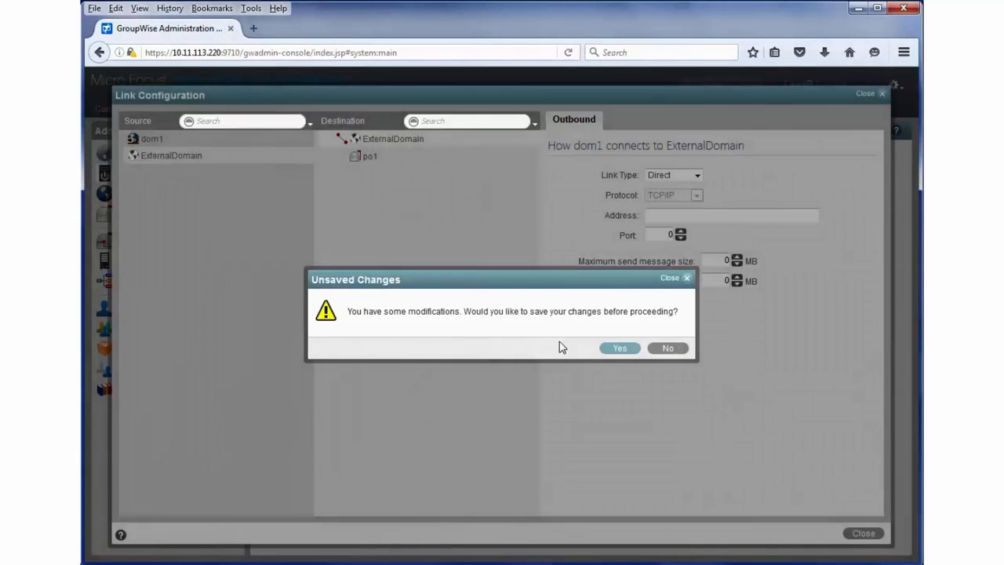
{"action": "left_click", "coordinate": [631, 349]}
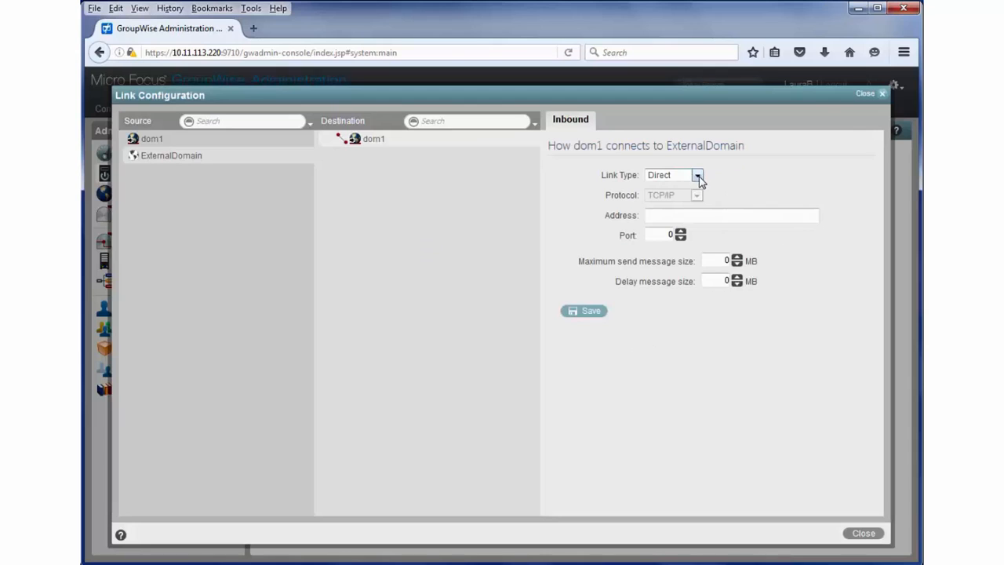
{"action": "left_click", "coordinate": [698, 175]}
{"action": "left_click", "coordinate": [693, 209]}
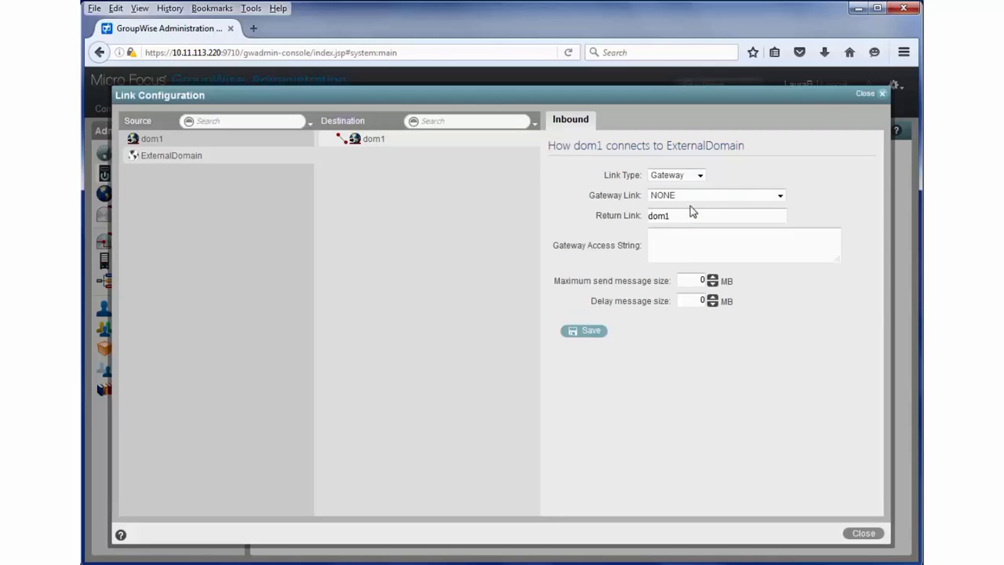
{"action": "left_click", "coordinate": [780, 196]}
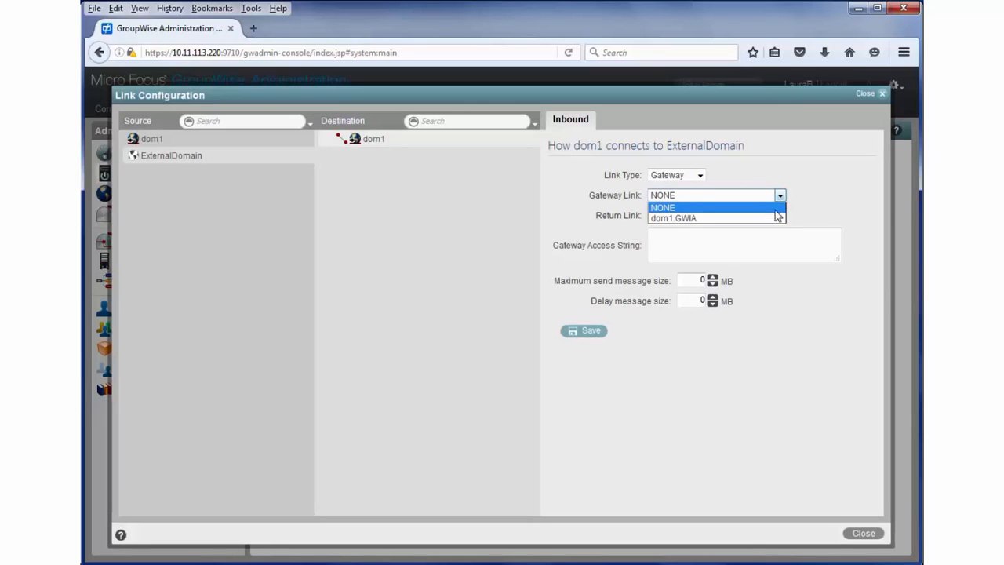
{"action": "left_click", "coordinate": [776, 218]}
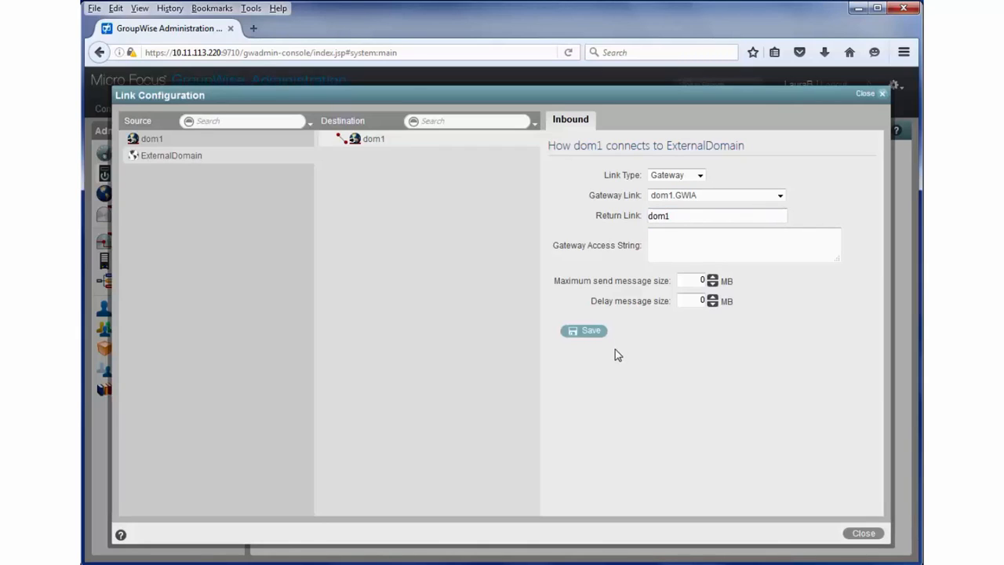
{"action": "left_click", "coordinate": [594, 332]}
{"action": "left_click", "coordinate": [862, 95]}
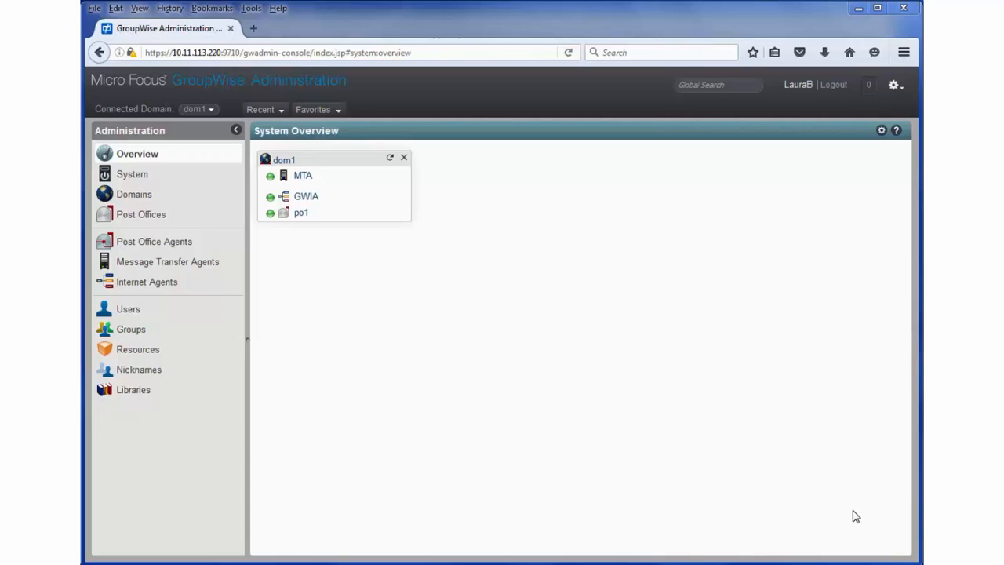
Add the Internet domain DemoOne.com with the description "Demo One", used for external GroupWise systems only
{"action": "left_click", "coordinate": [146, 182]}
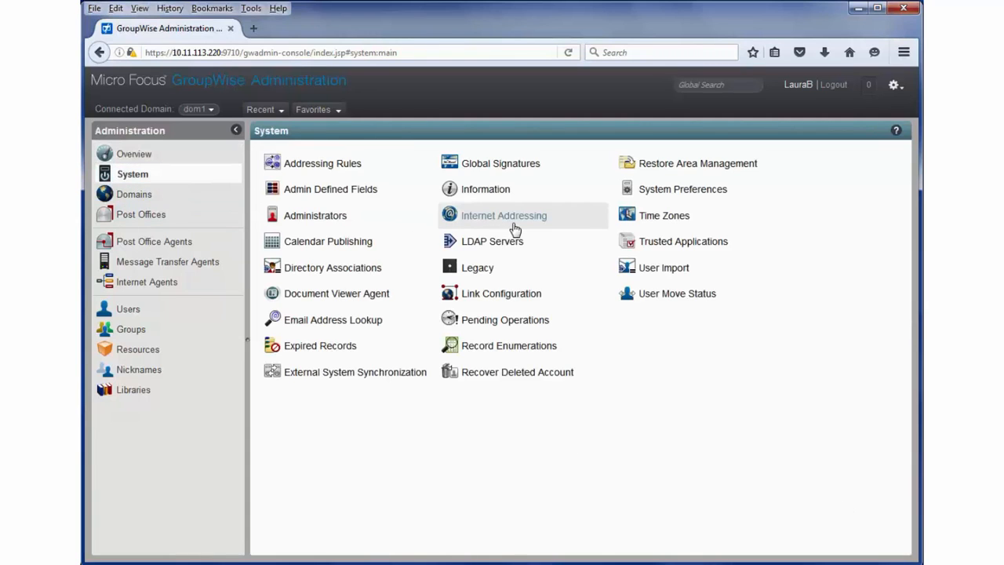
{"action": "left_click", "coordinate": [514, 227]}
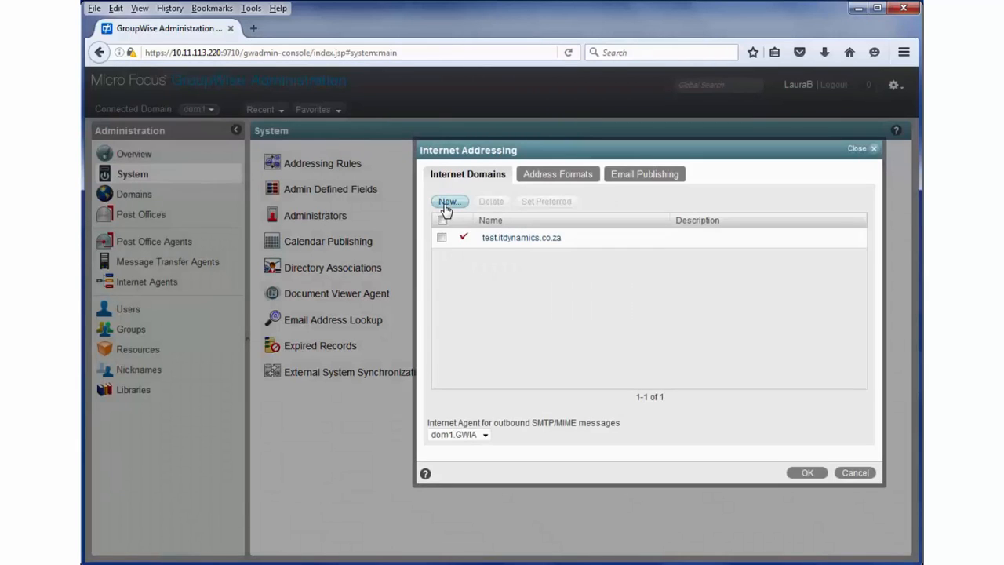
{"action": "left_click", "coordinate": [448, 203]}
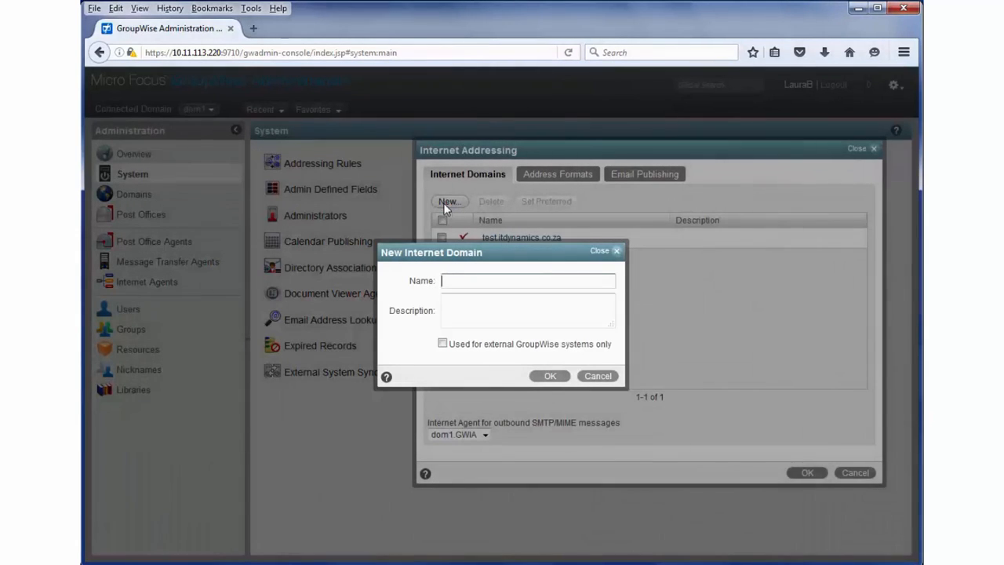
{"action": "type", "text": "DemoOne"}
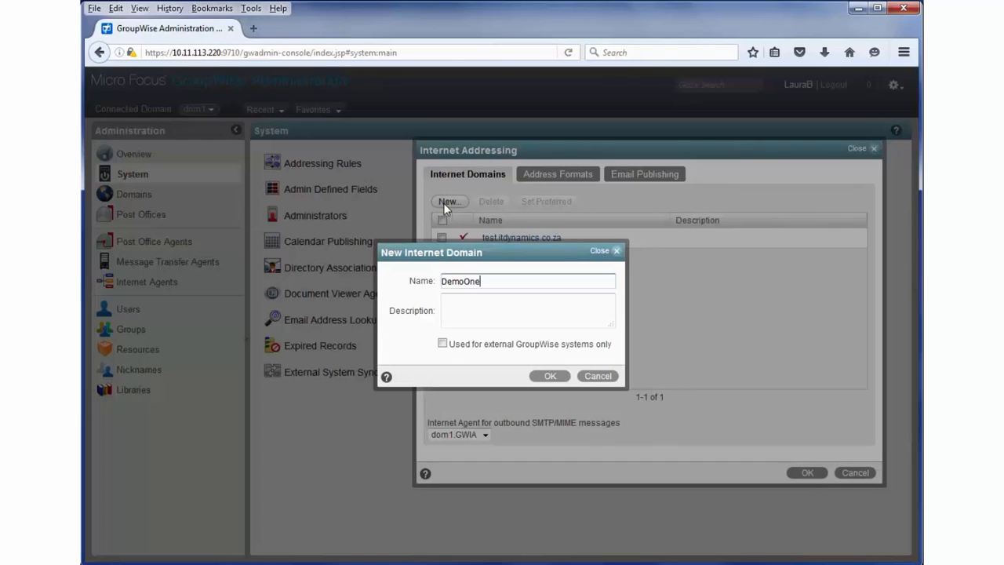
{"action": "type", "text": ".com"}
{"action": "left_click", "coordinate": [465, 309]}
{"action": "type", "text": "Dem"}
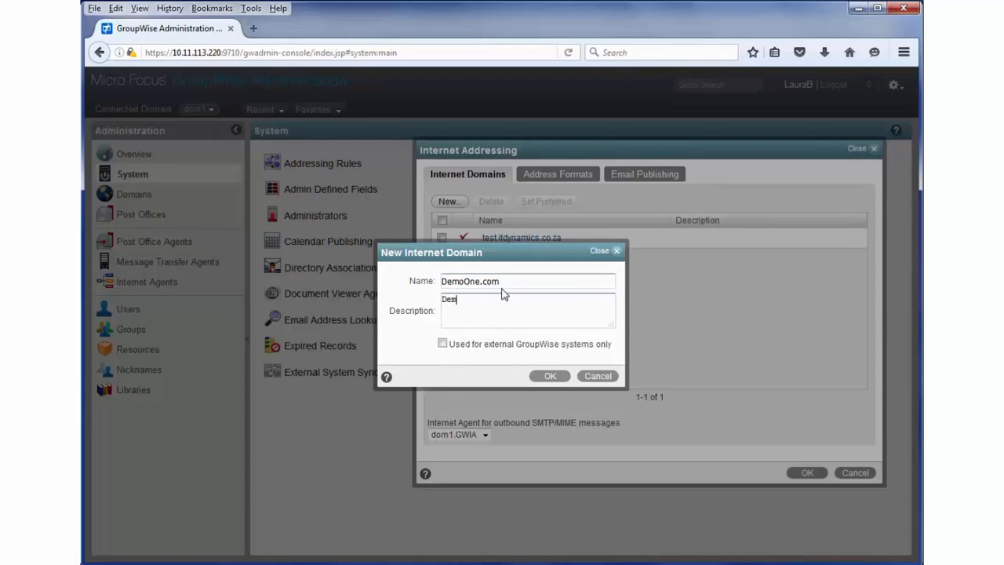
{"action": "type", "text": "o One"}
{"action": "left_click", "coordinate": [443, 344]}
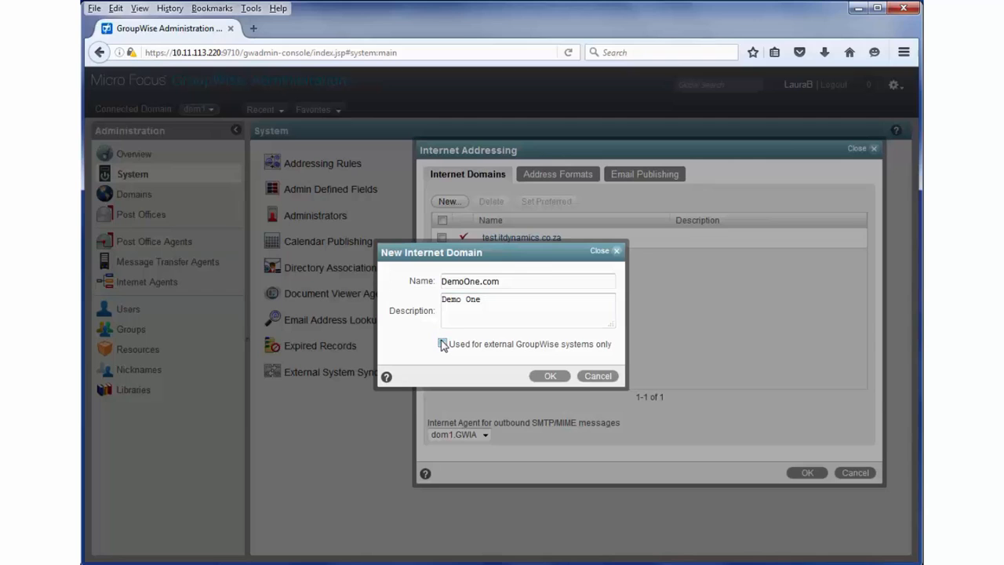
{"action": "left_click", "coordinate": [553, 377]}
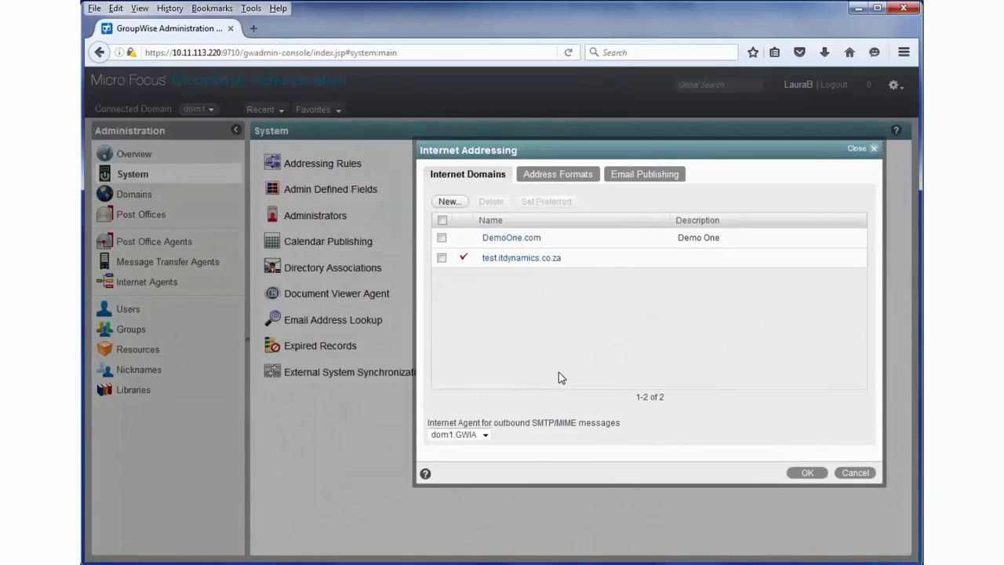
Add the Internet domain DemoTwo.com, described as "demo two", for external GroupWise systems only, and save without updating users' directory email addresses
{"action": "left_click", "coordinate": [450, 201]}
{"action": "type", "text": "D"}
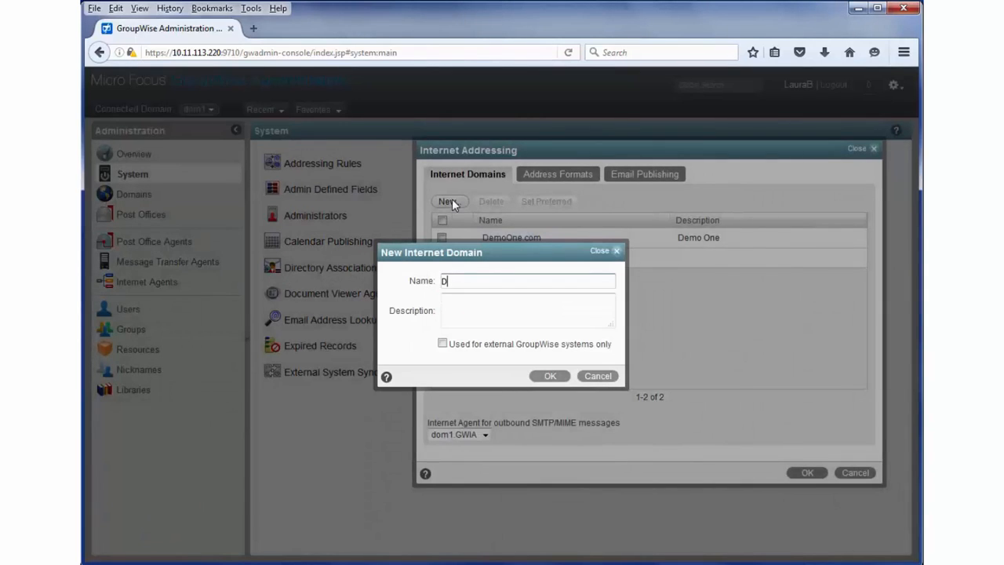
{"action": "type", "text": "emoTwo.com"}
{"action": "key", "text": "Tab"}
{"action": "type", "text": "demo two"}
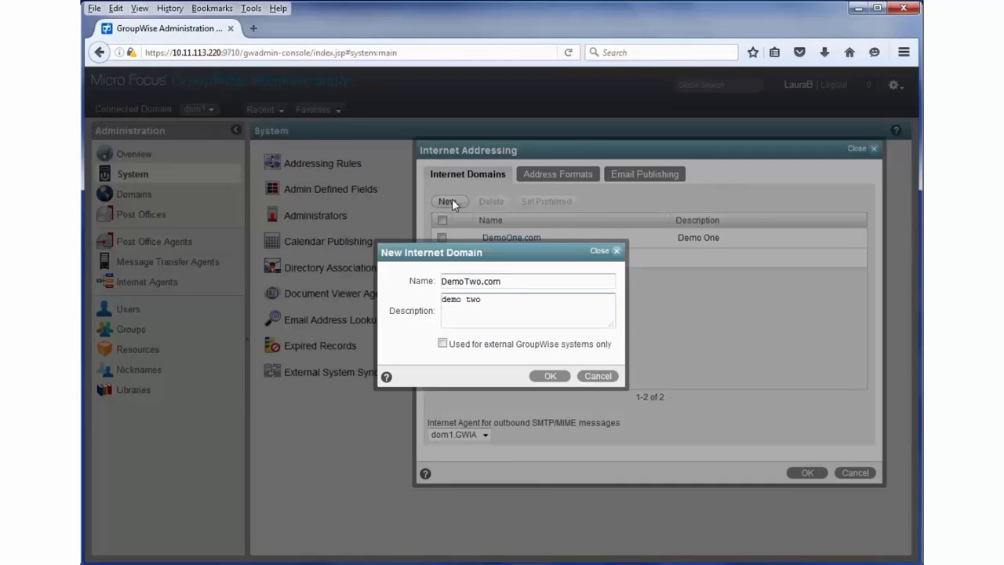
{"action": "left_click", "coordinate": [443, 345]}
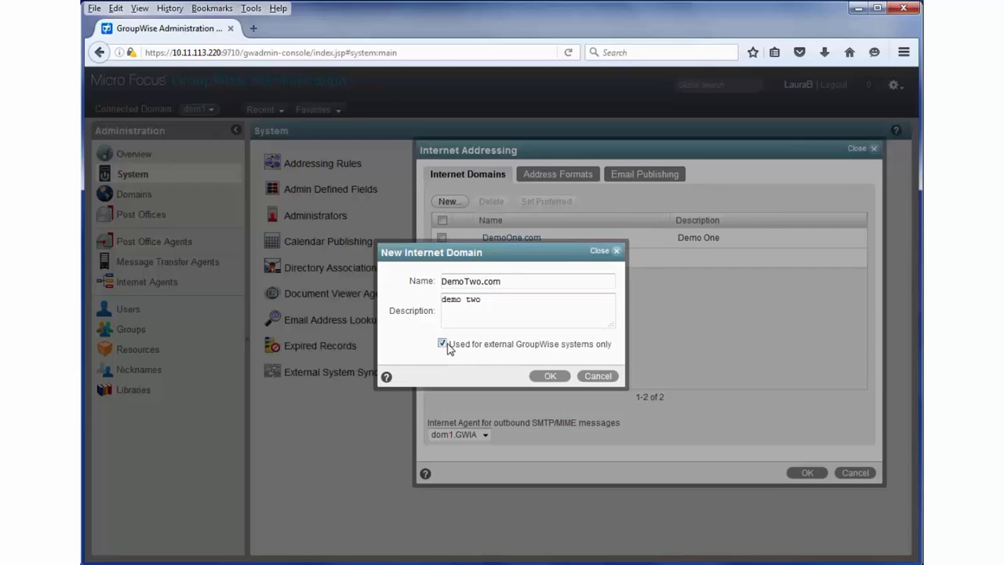
{"action": "left_click", "coordinate": [562, 378]}
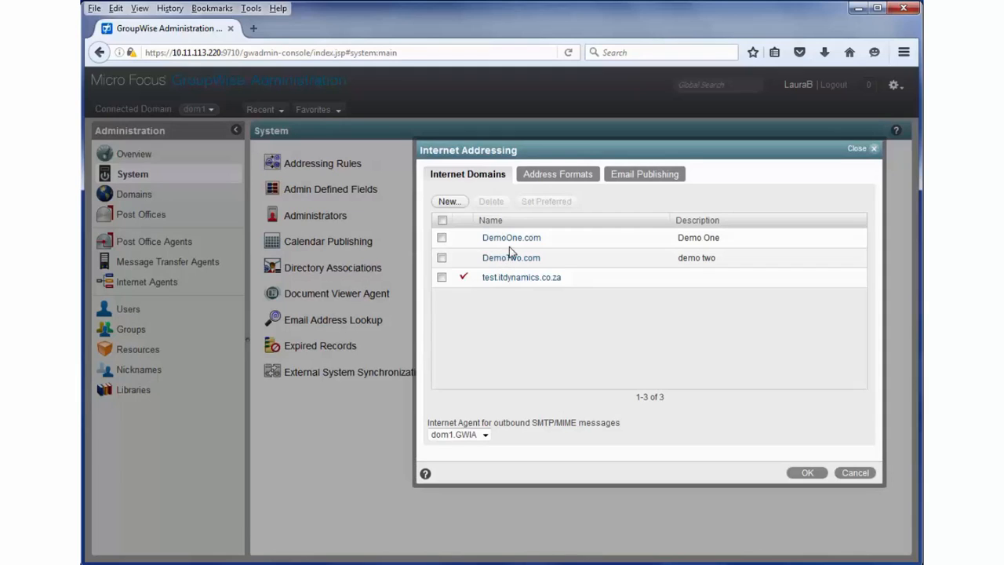
{"action": "left_click", "coordinate": [808, 474]}
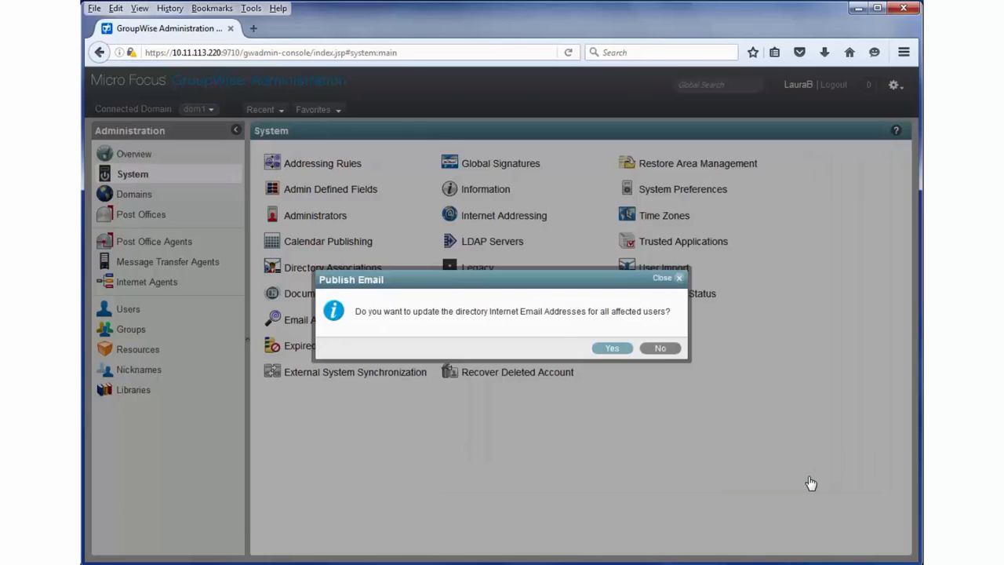
{"action": "left_click", "coordinate": [660, 349]}
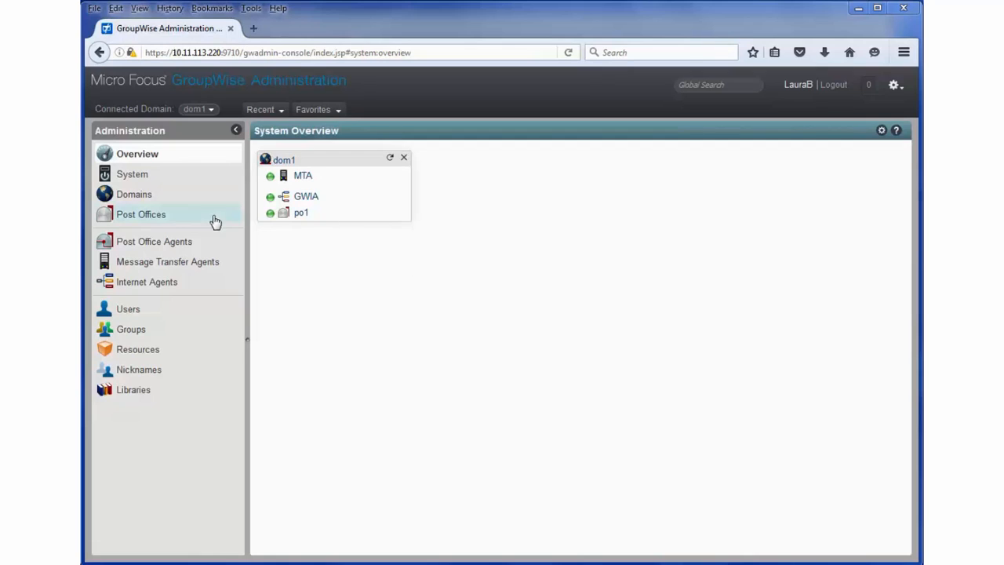
Create an external post office named External-PostOffice in ExternalDomain, keeping the Harare, Pretoria time zone
{"action": "left_click", "coordinate": [175, 222]}
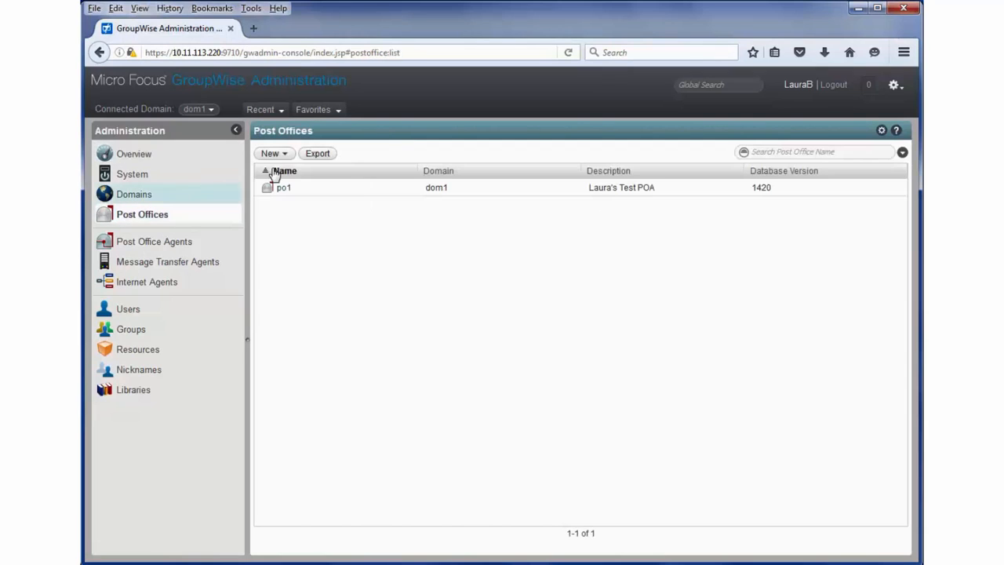
{"action": "left_click", "coordinate": [285, 160]}
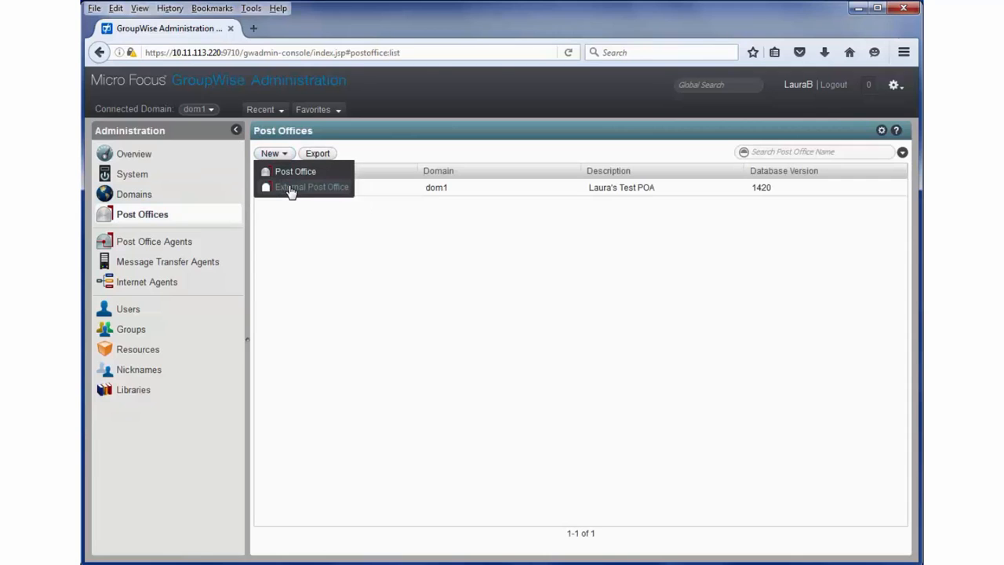
{"action": "left_click", "coordinate": [290, 188]}
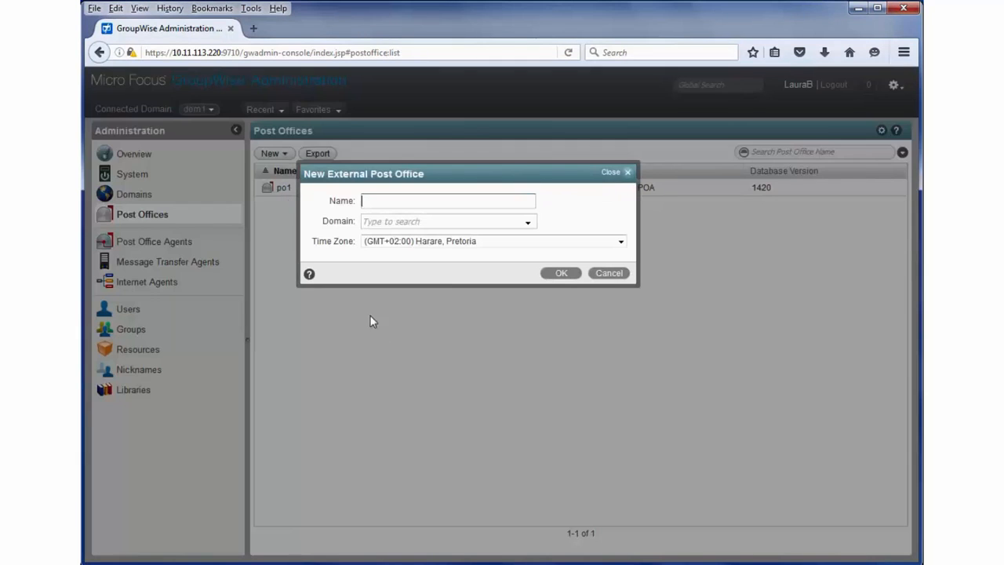
{"action": "type", "text": "External-P"}
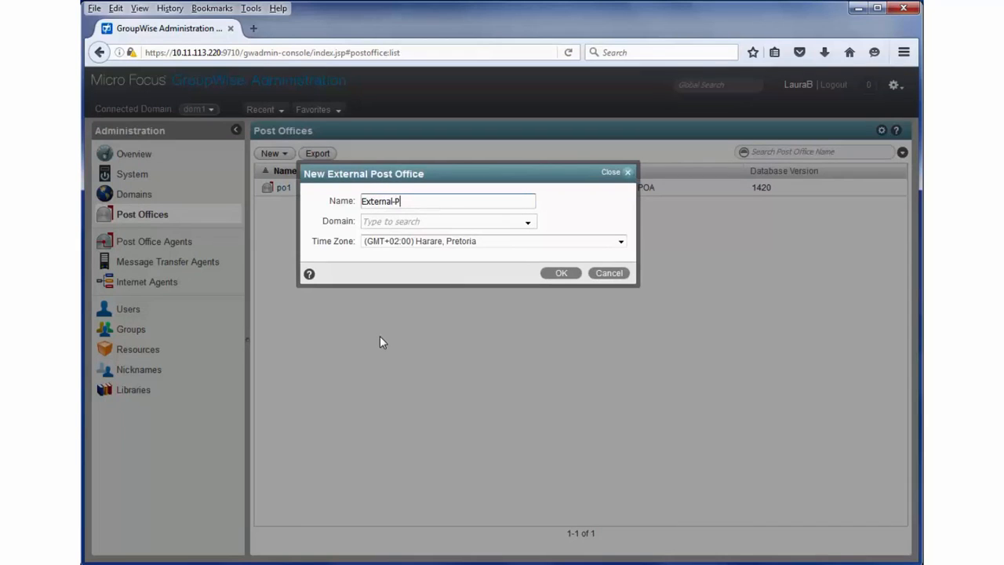
{"action": "type", "text": "ostOffice"}
{"action": "left_click", "coordinate": [528, 226]}
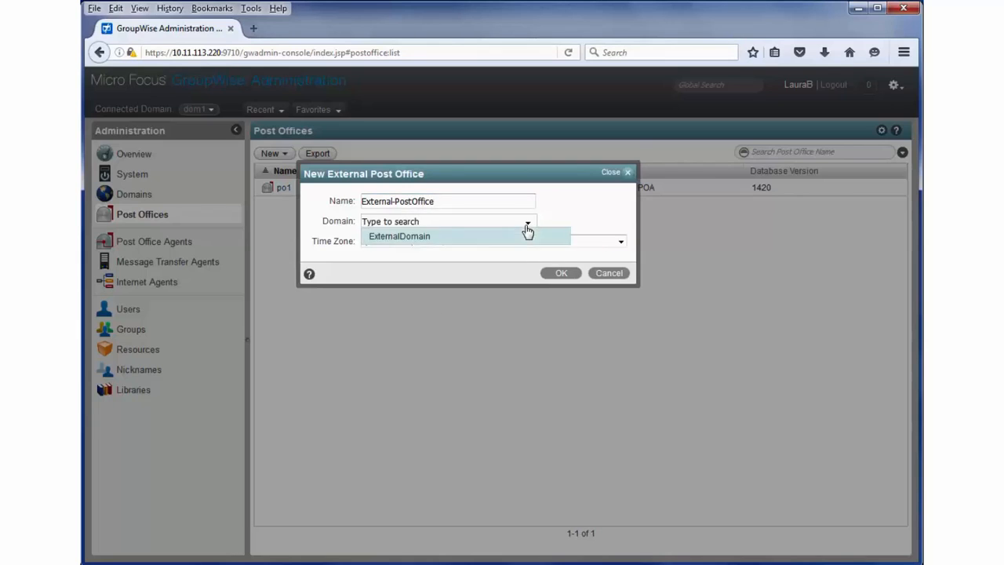
{"action": "left_click", "coordinate": [419, 238]}
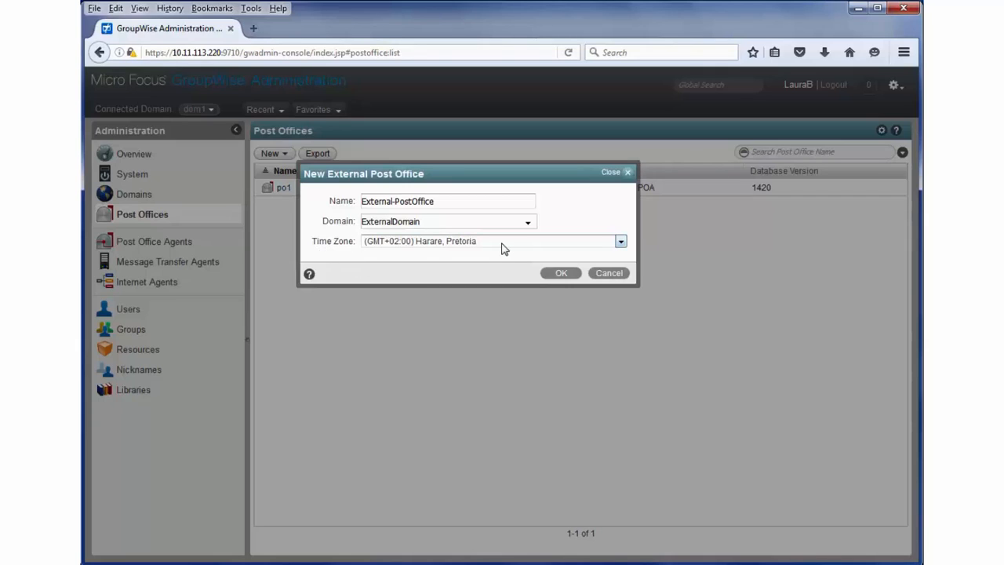
{"action": "left_click", "coordinate": [561, 274]}
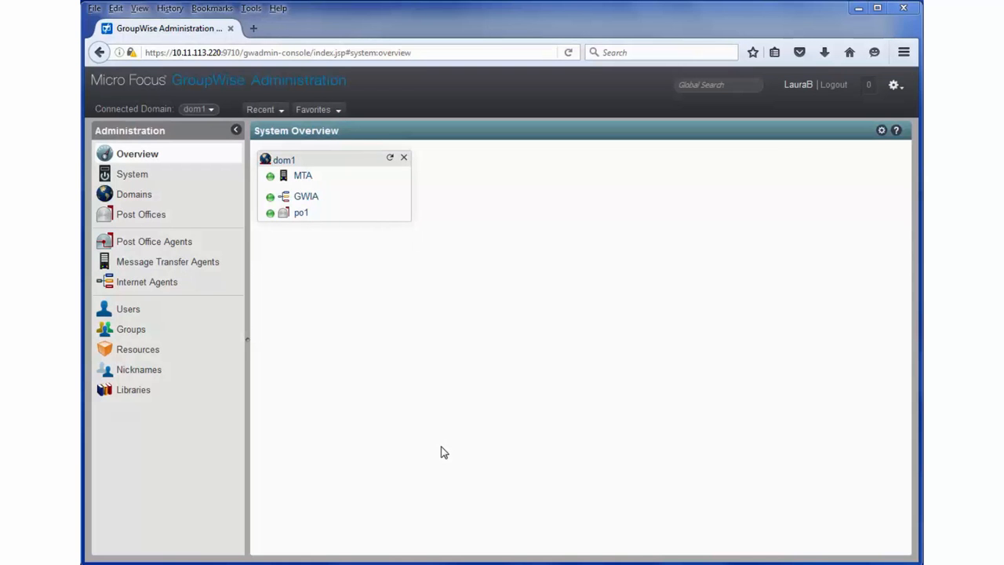
Create the external user DemoUserOne in External-PostOffice with the option to create another user enabled
{"action": "left_click", "coordinate": [157, 217]}
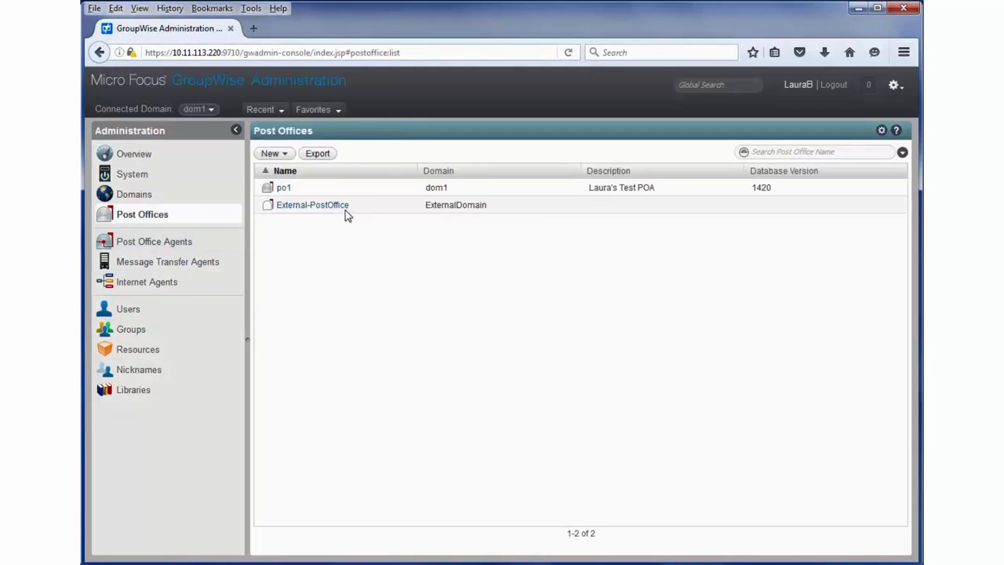
{"action": "left_click", "coordinate": [347, 208]}
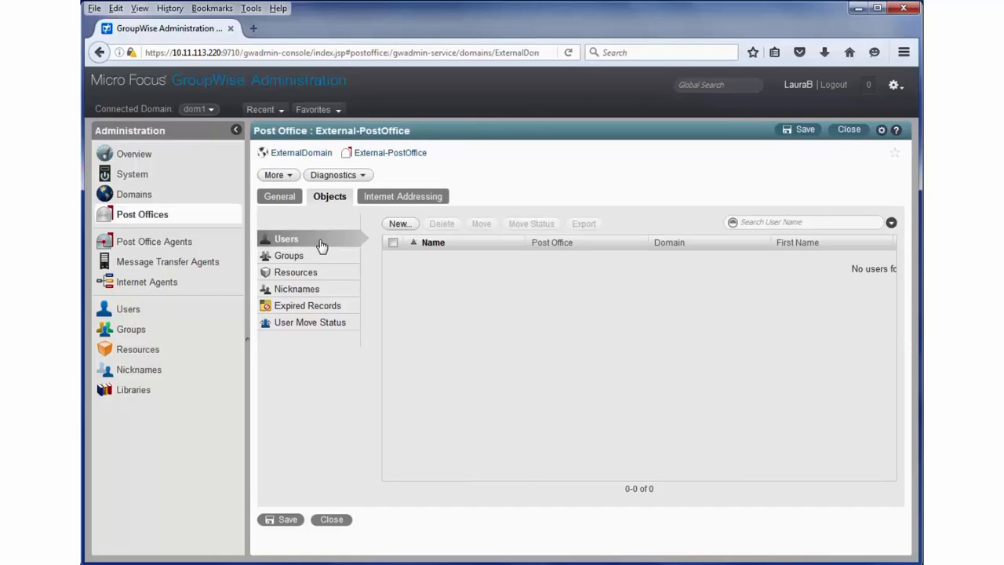
{"action": "left_click", "coordinate": [397, 226]}
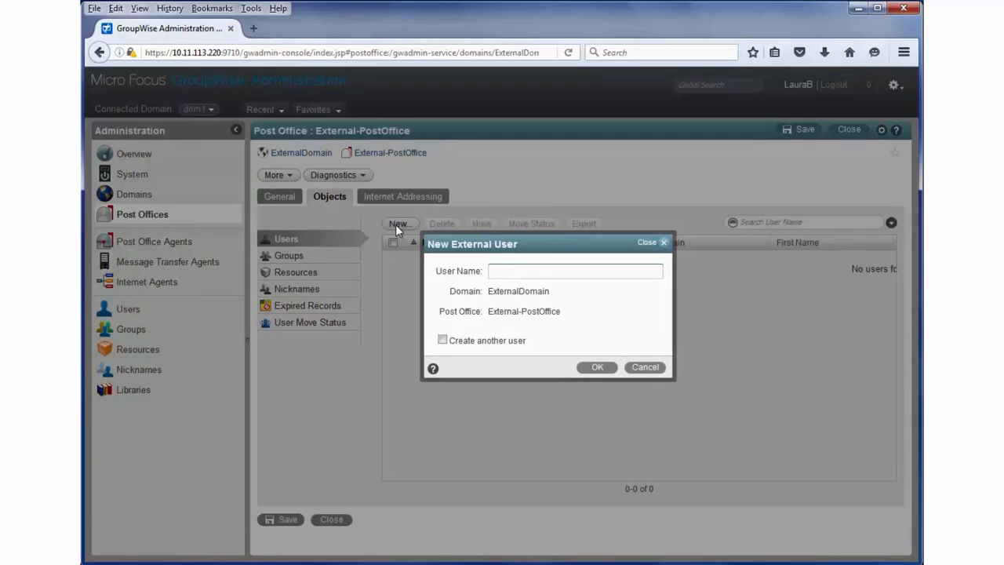
{"action": "type", "text": "DemoUserOne"}
{"action": "left_click", "coordinate": [442, 340]}
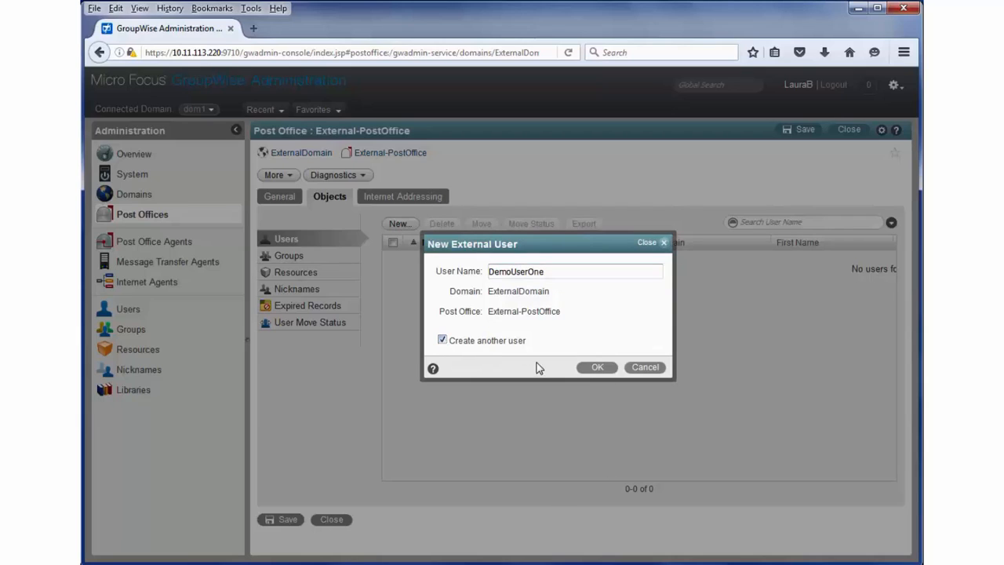
{"action": "left_click", "coordinate": [601, 370]}
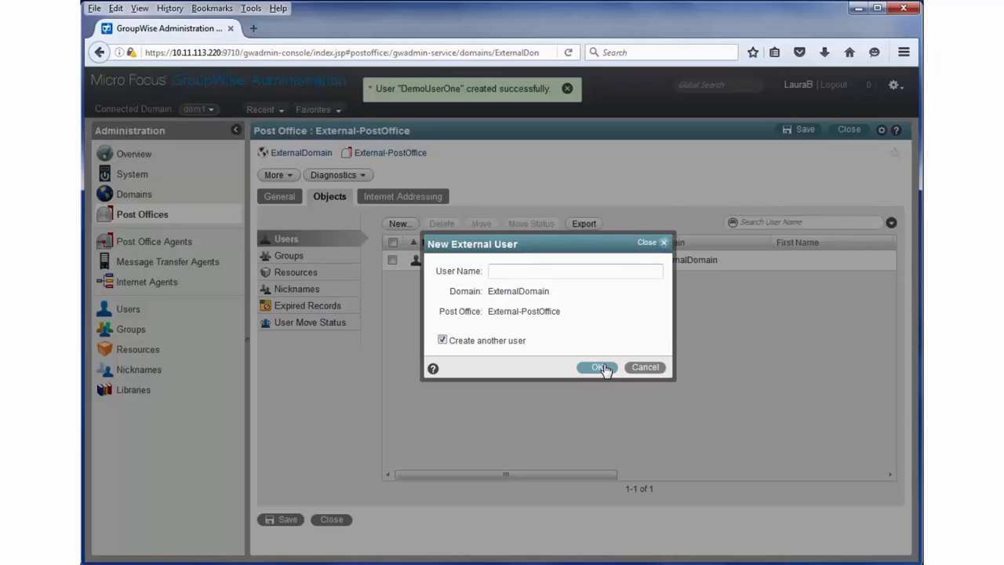
Create the external user DemoUserTwo in External-PostOffice with the option to create another user disabled
{"action": "left_click", "coordinate": [588, 271]}
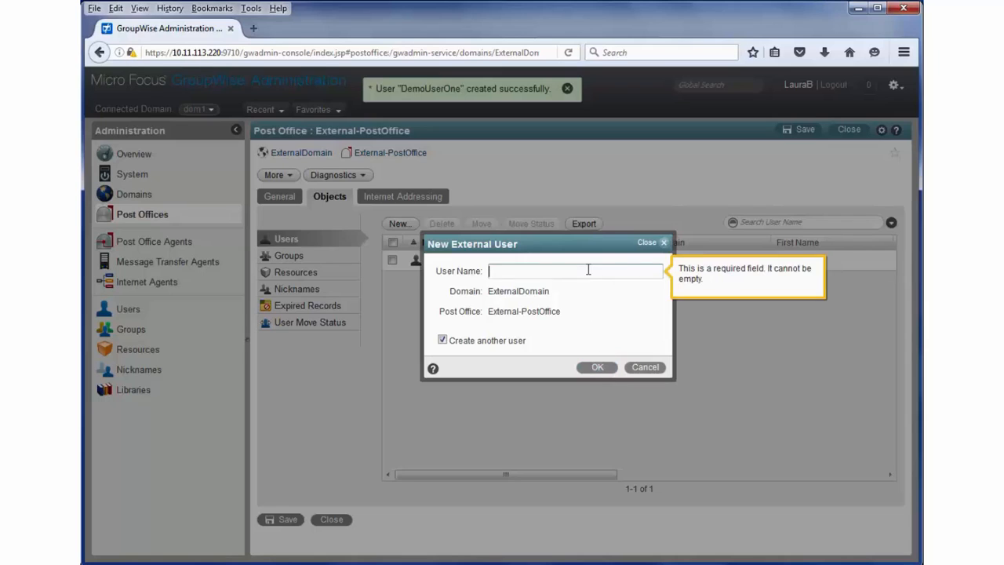
{"action": "type", "text": "DemoUs"}
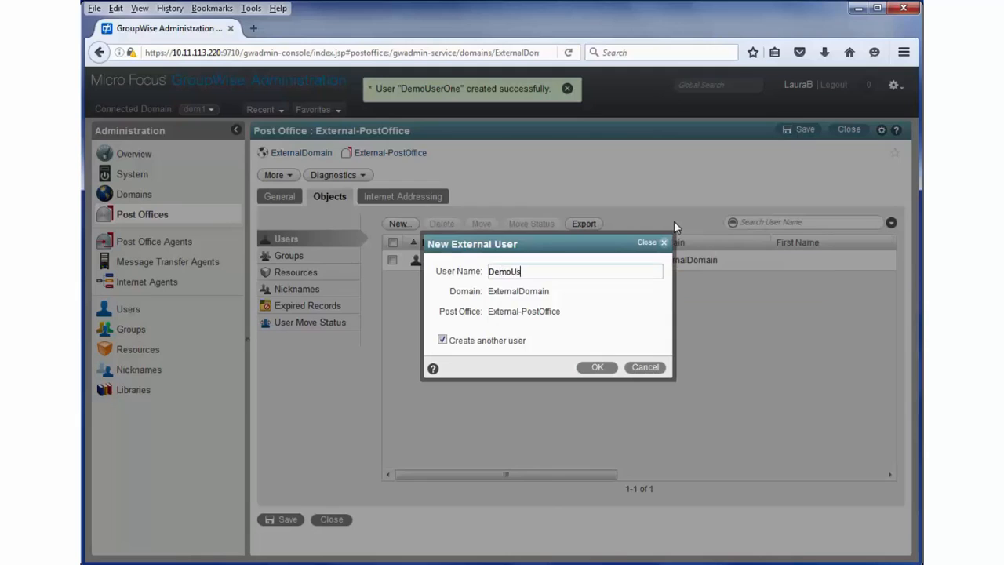
{"action": "type", "text": "erTwo"}
{"action": "left_click", "coordinate": [443, 340]}
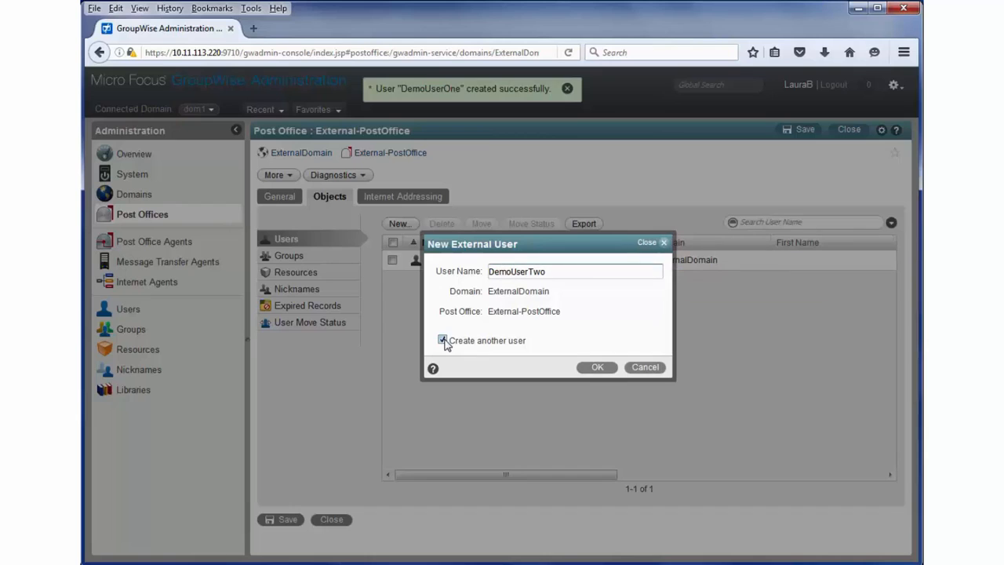
{"action": "left_click", "coordinate": [598, 368]}
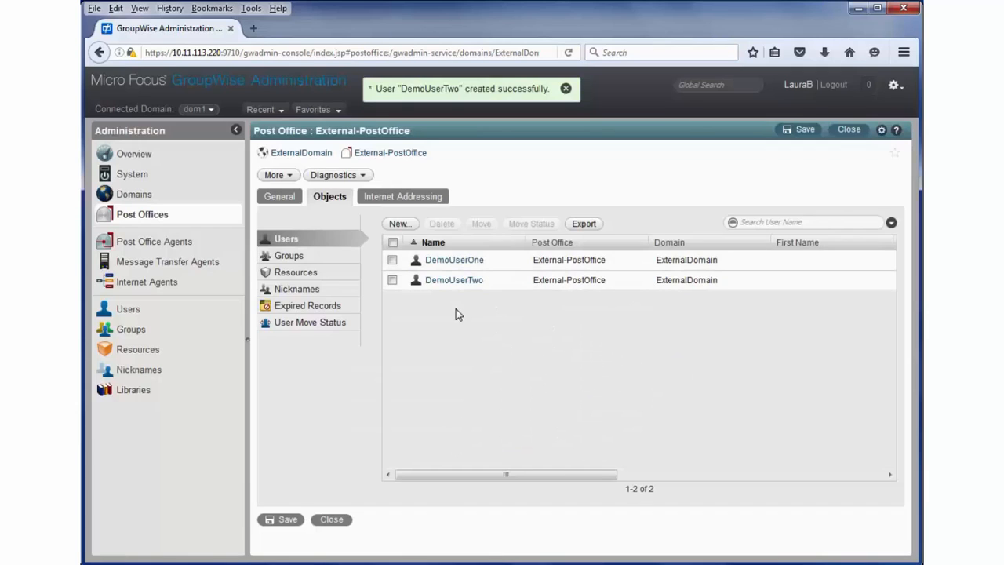
Open DemoUserOne's general details and set the first name to Demo and the last name to One
{"action": "left_click", "coordinate": [467, 265]}
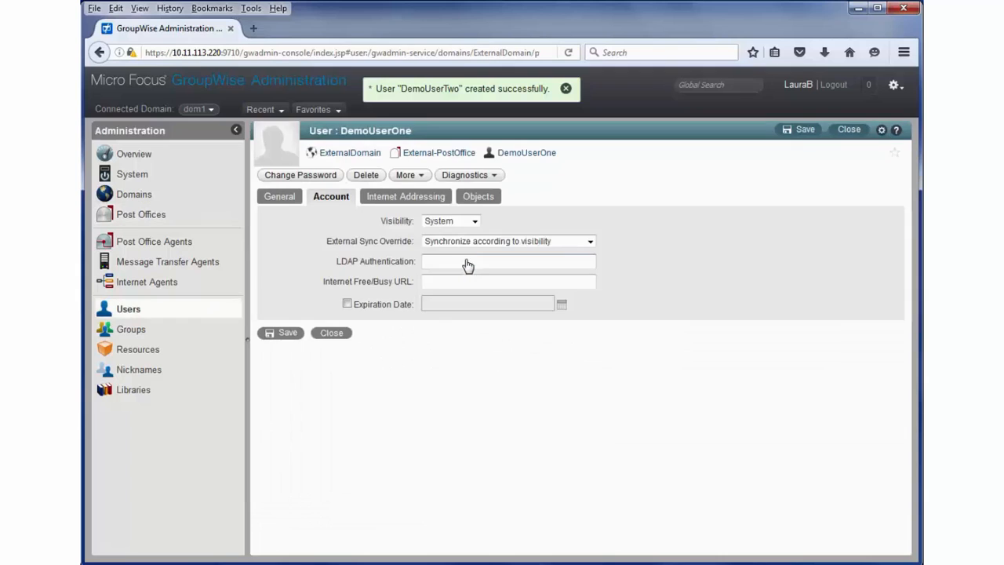
{"action": "left_click", "coordinate": [283, 198]}
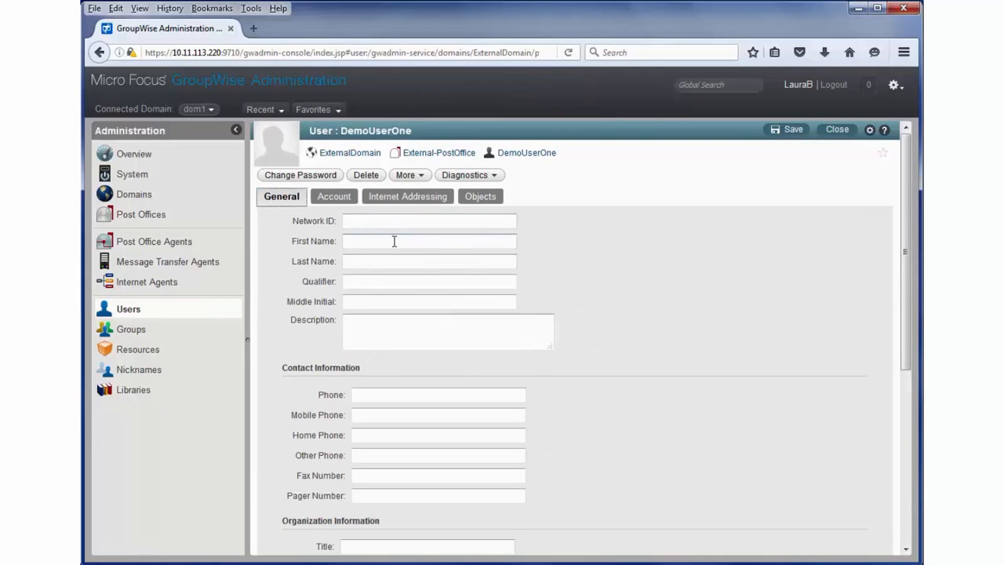
{"action": "left_click", "coordinate": [394, 240]}
{"action": "type", "text": "Demo"}
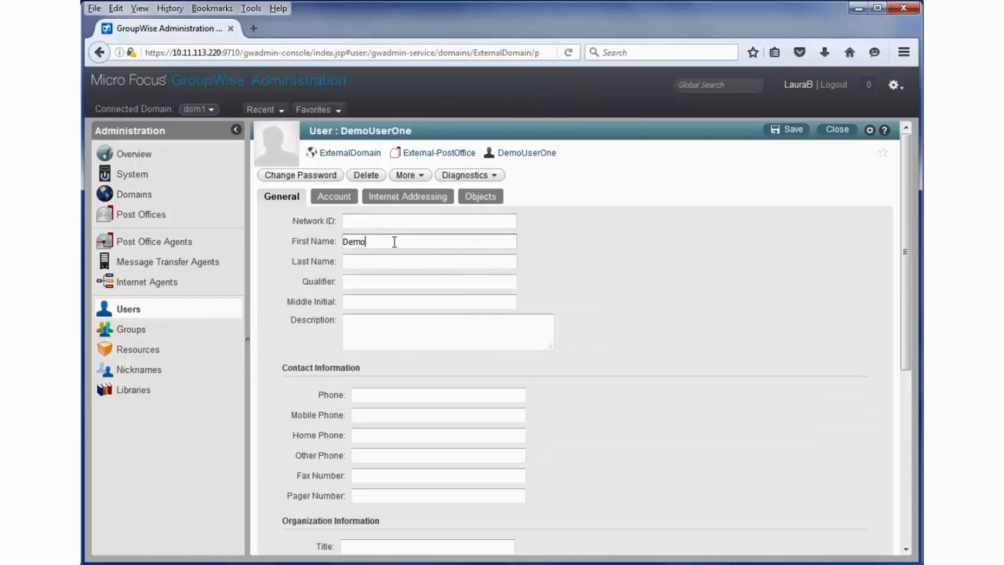
{"action": "key", "text": "Tab"}
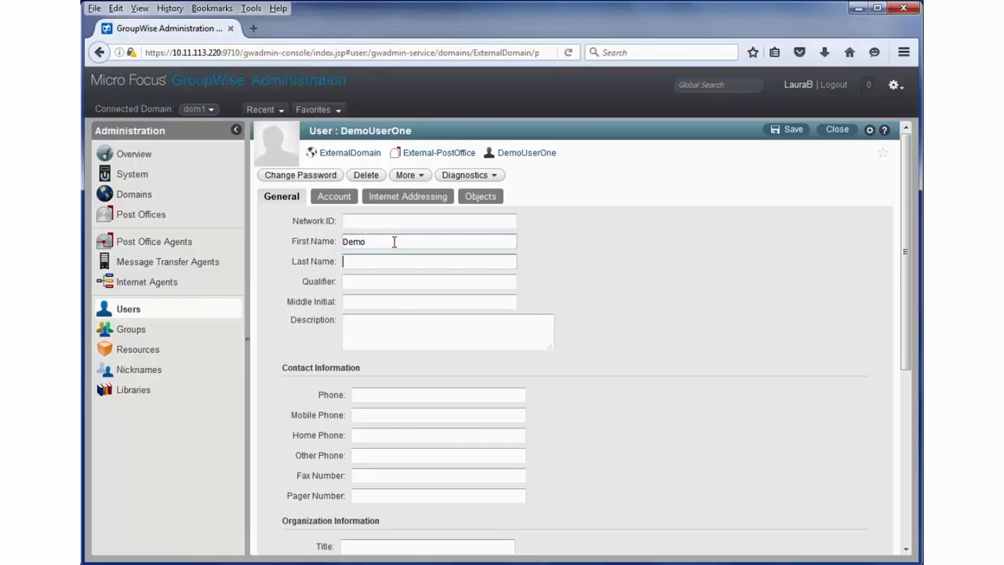
{"action": "type", "text": "One"}
Override DemoUserOne's Internet domain name with DemoOne.com in the Internet addressing settings
{"action": "left_click", "coordinate": [425, 204]}
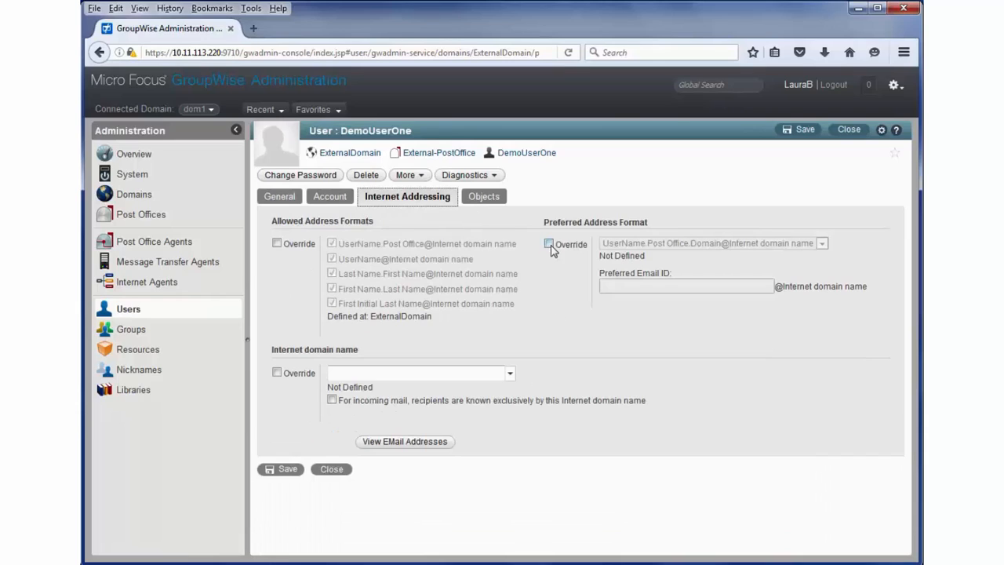
{"action": "left_click", "coordinate": [277, 373]}
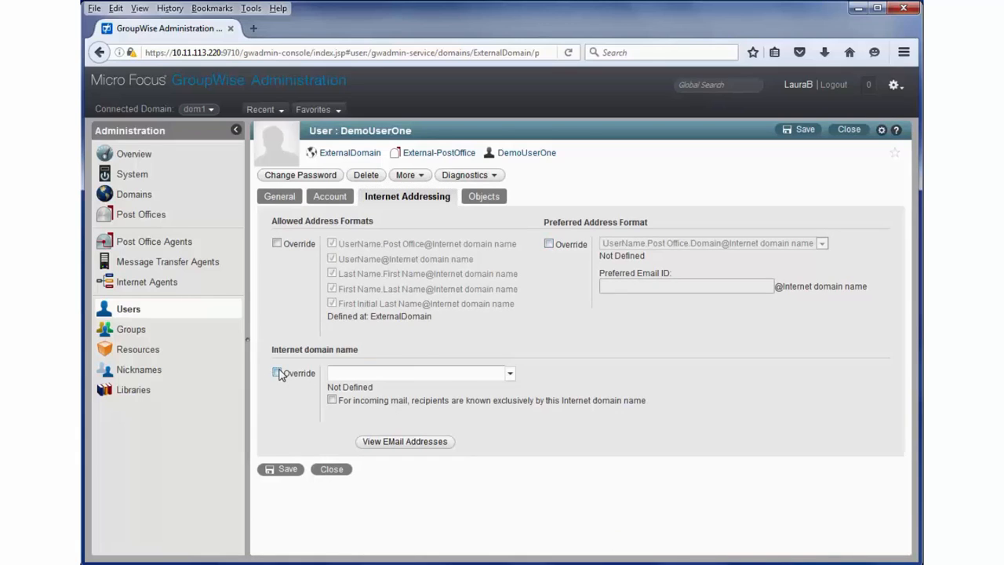
{"action": "left_click", "coordinate": [511, 374]}
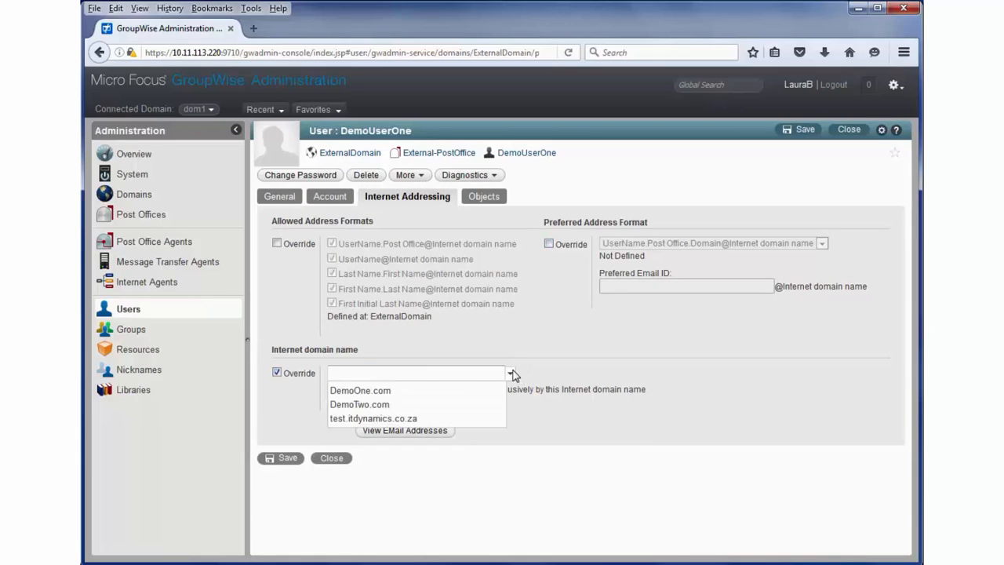
{"action": "left_click", "coordinate": [401, 395]}
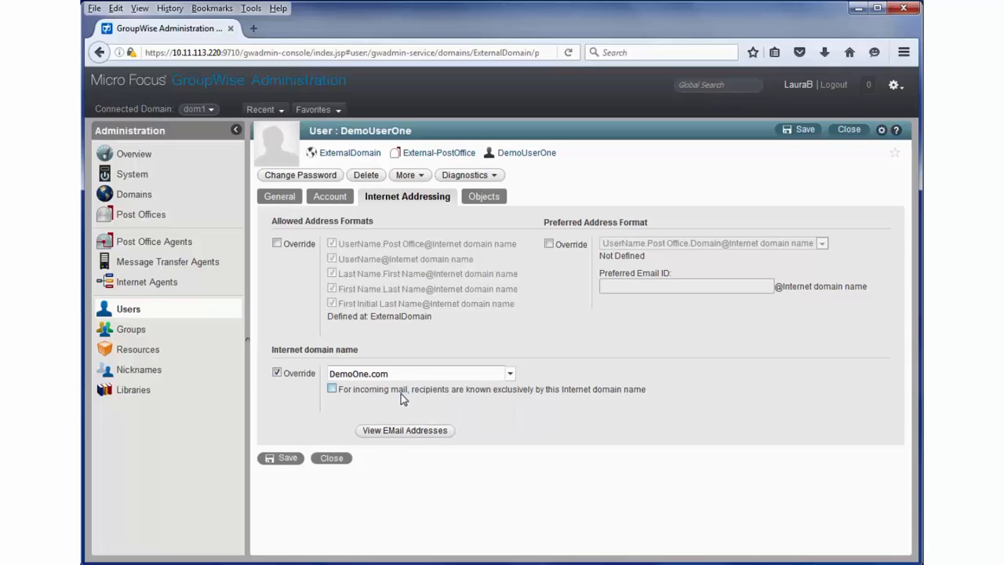
Override DemoUserOne's preferred address format with the preferred email ID DemoUserOne123, then save and close the user
{"action": "left_click", "coordinate": [548, 245]}
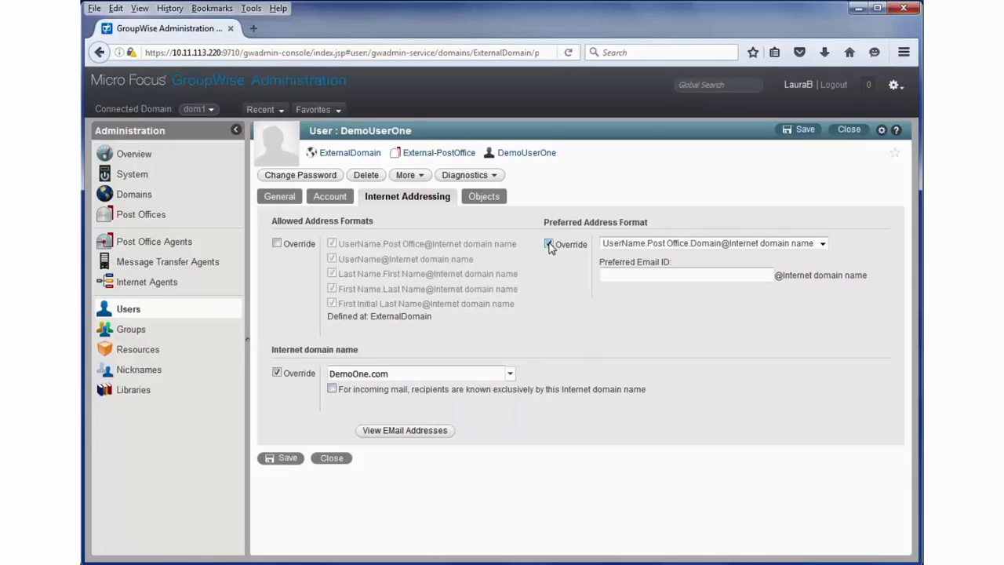
{"action": "left_click", "coordinate": [715, 279]}
{"action": "type", "text": "Demo"}
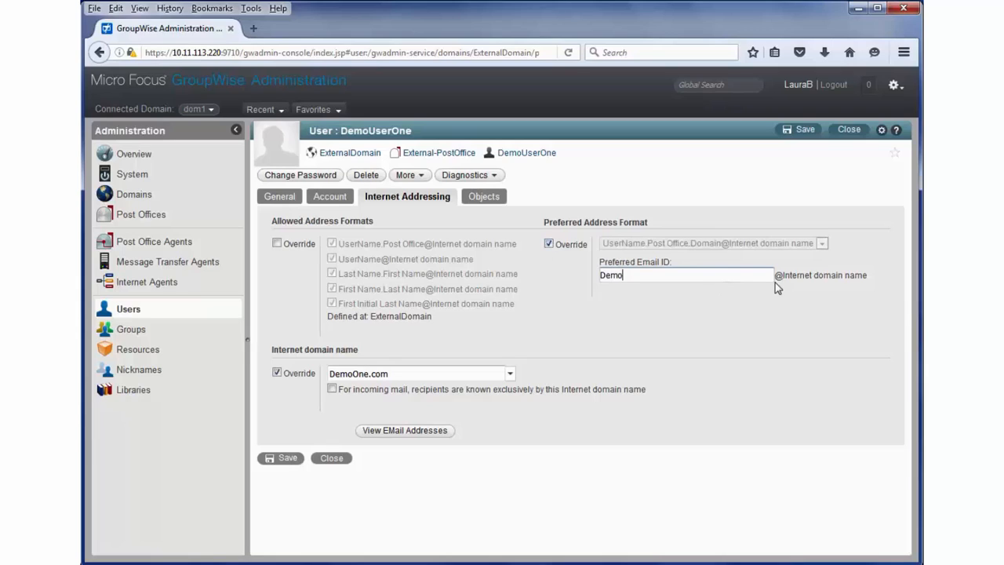
{"action": "type", "text": "UserOne123"}
{"action": "left_click", "coordinate": [286, 460]}
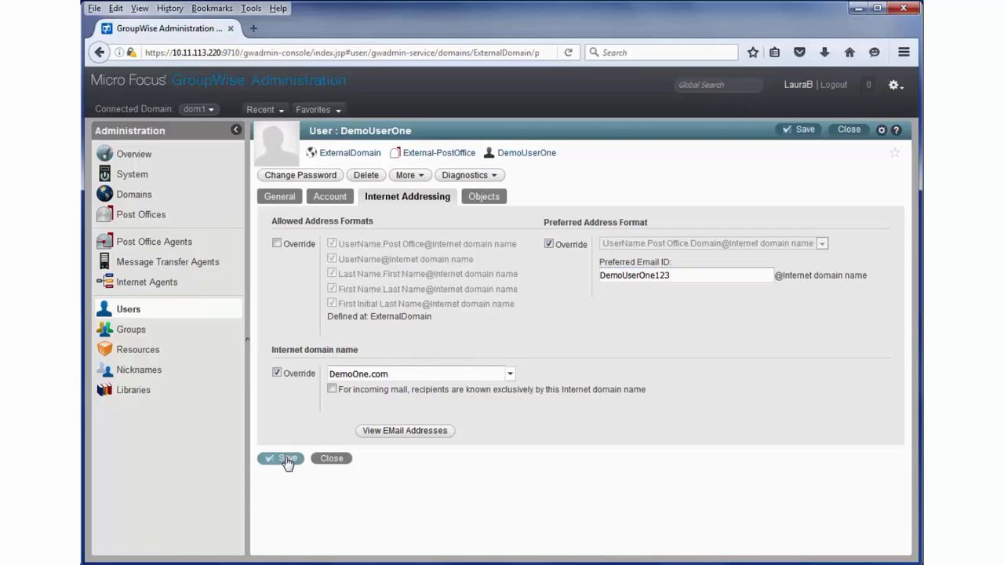
{"action": "left_click", "coordinate": [342, 462]}
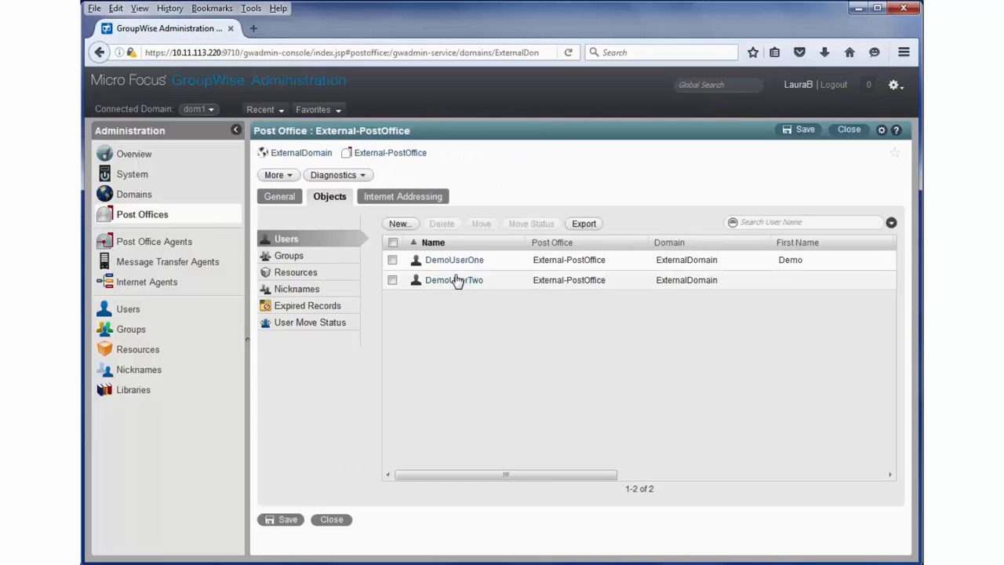
Open DemoUserTwo's general details and set the first name to Demo and the last name to Two
{"action": "left_click", "coordinate": [453, 282]}
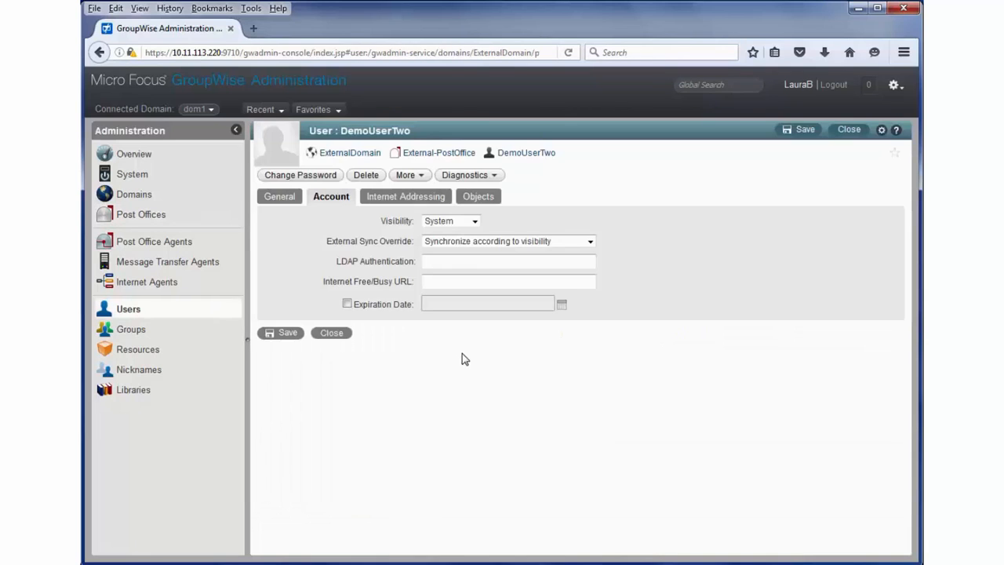
{"action": "left_click", "coordinate": [278, 197]}
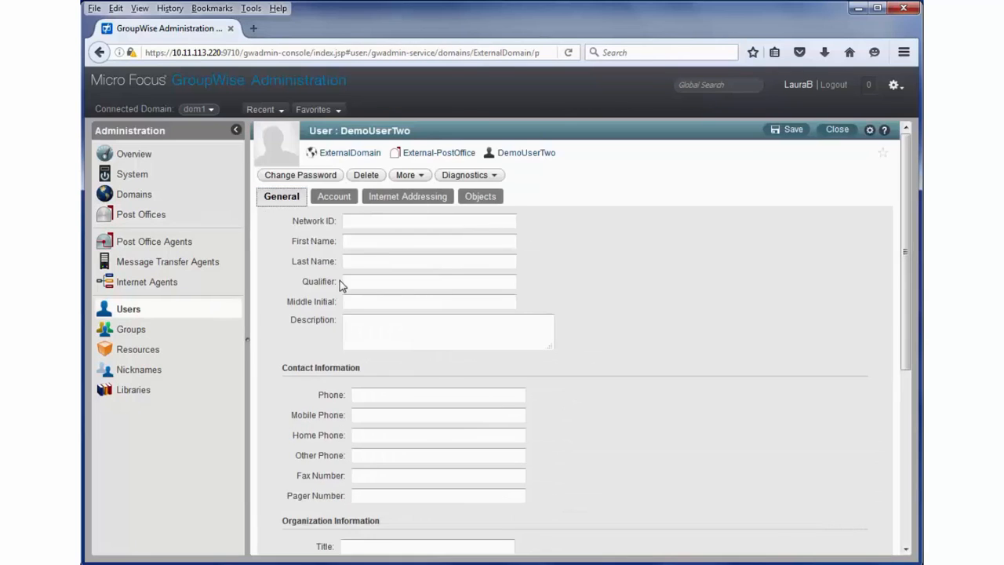
{"action": "left_click", "coordinate": [389, 239]}
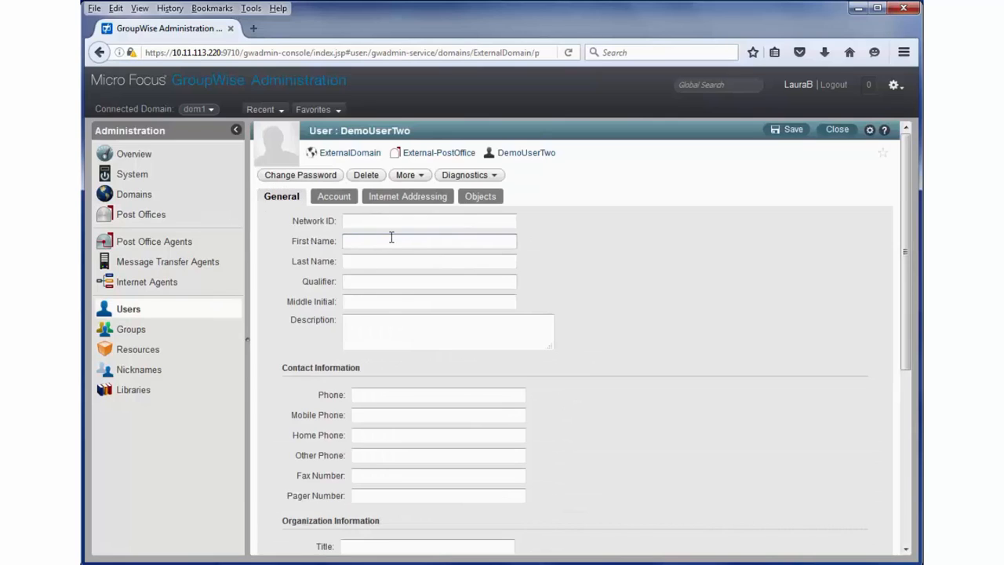
{"action": "type", "text": "Demo"}
{"action": "key", "text": "Tab"}
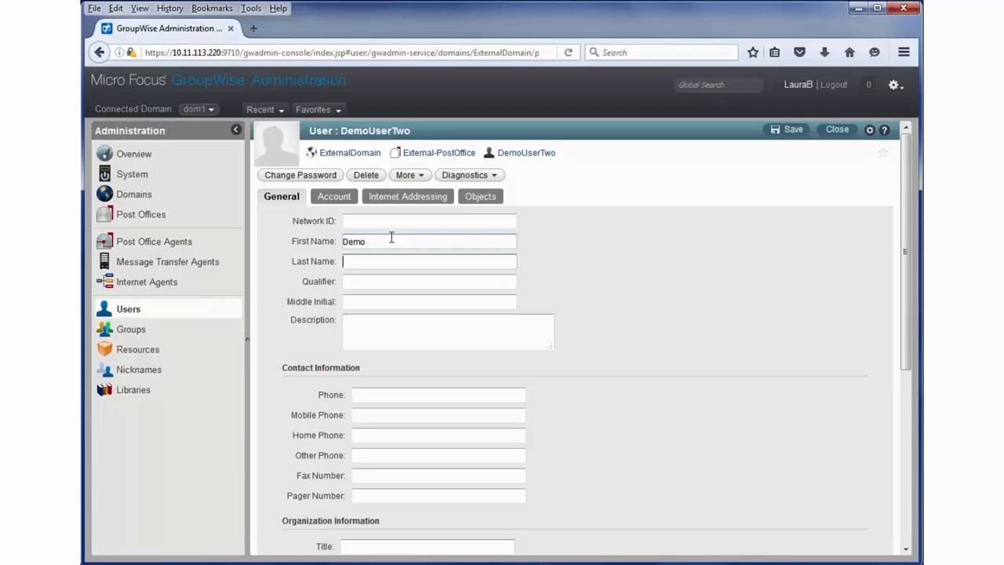
{"action": "type", "text": "Two"}
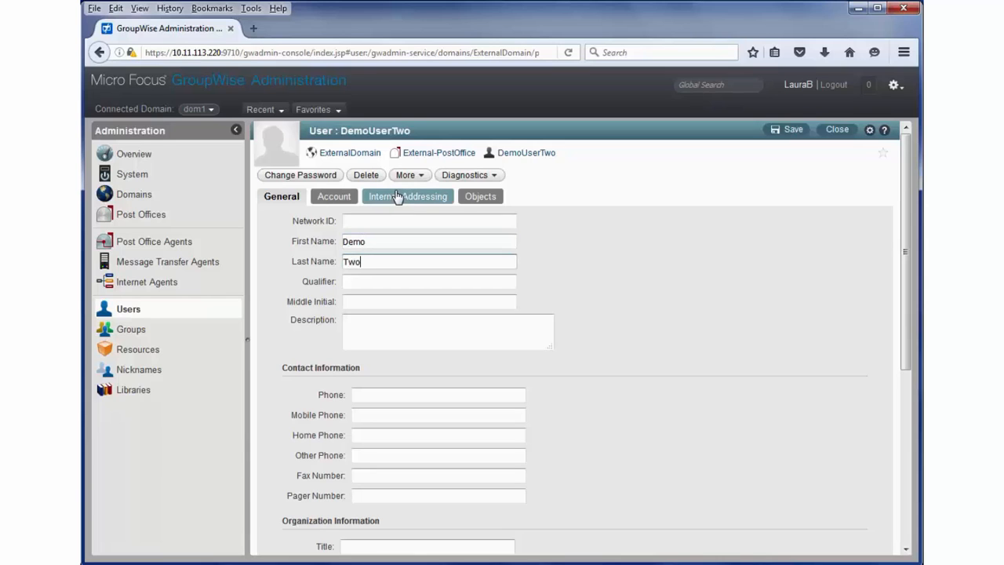
Override DemoUserTwo's Internet domain name with DemoTwo.com in the Internet addressing settings
{"action": "left_click", "coordinate": [398, 197]}
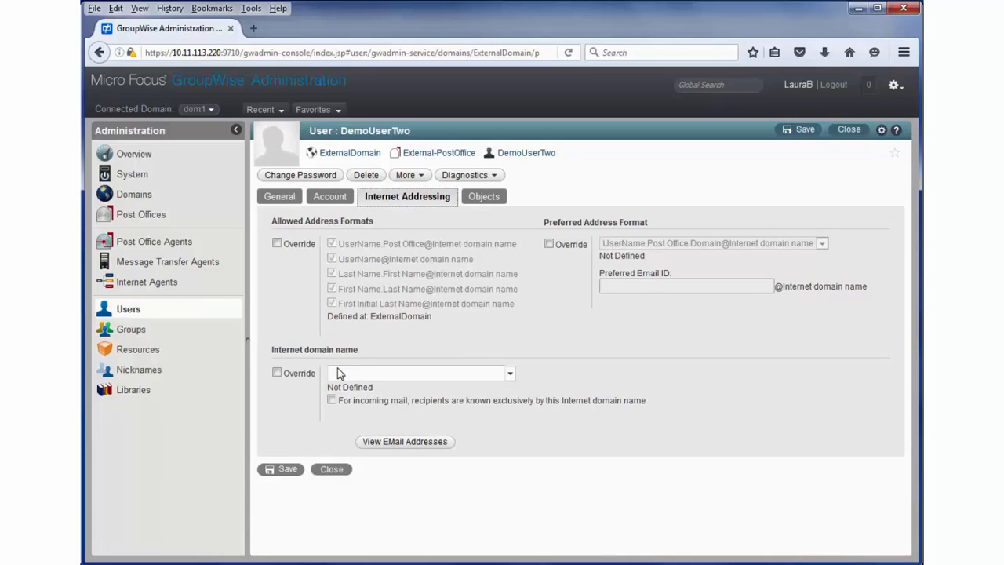
{"action": "left_click", "coordinate": [277, 373]}
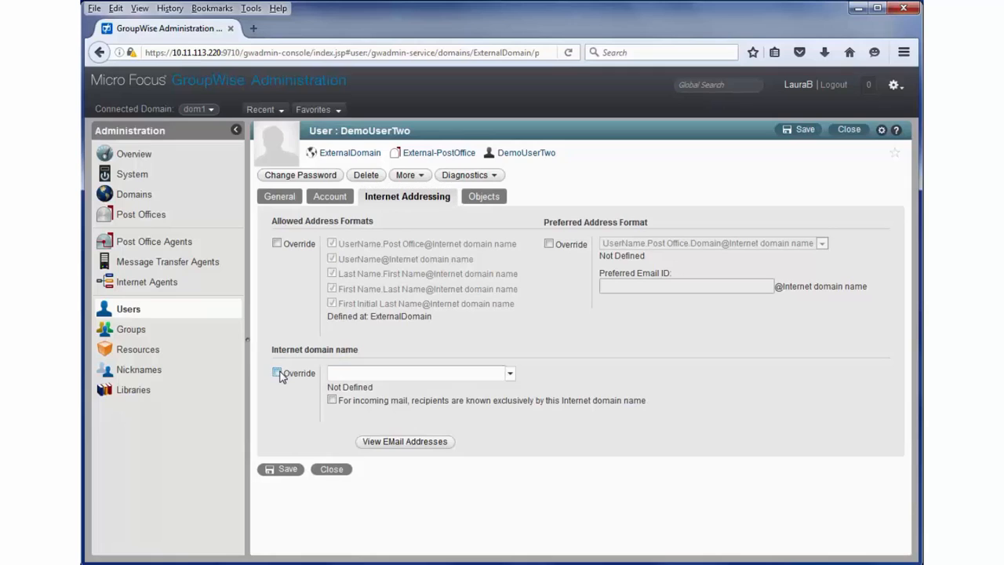
{"action": "left_click", "coordinate": [510, 373]}
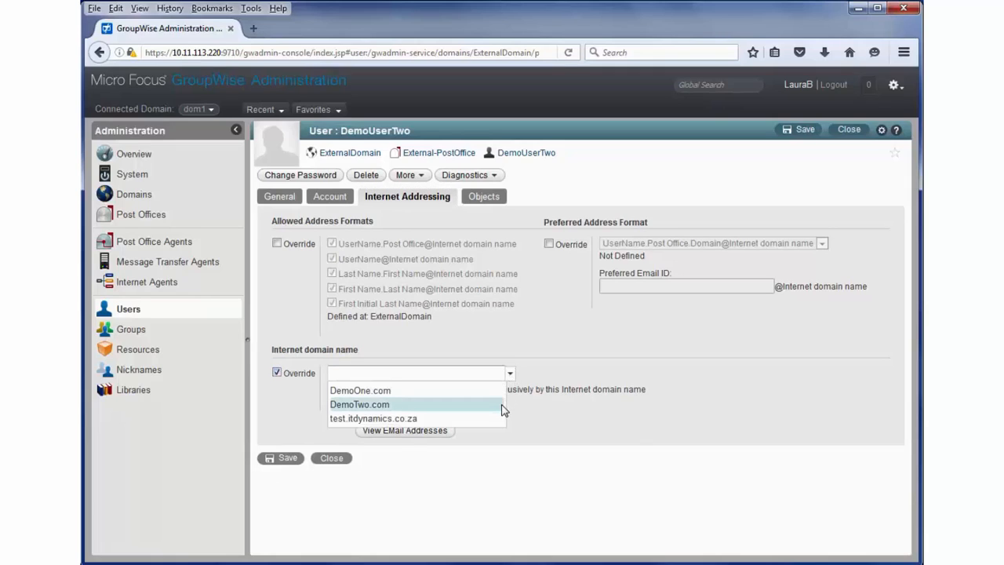
{"action": "left_click", "coordinate": [503, 404]}
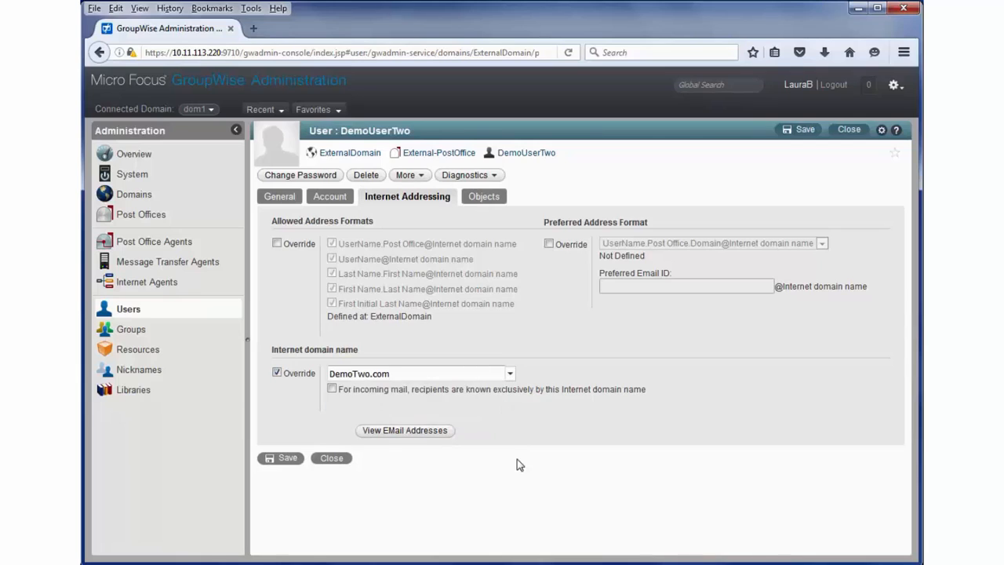
Override DemoUserTwo's preferred address format with the preferred email ID DemoTwo123, then save and close the user
{"action": "left_click", "coordinate": [549, 244]}
{"action": "left_click", "coordinate": [634, 273]}
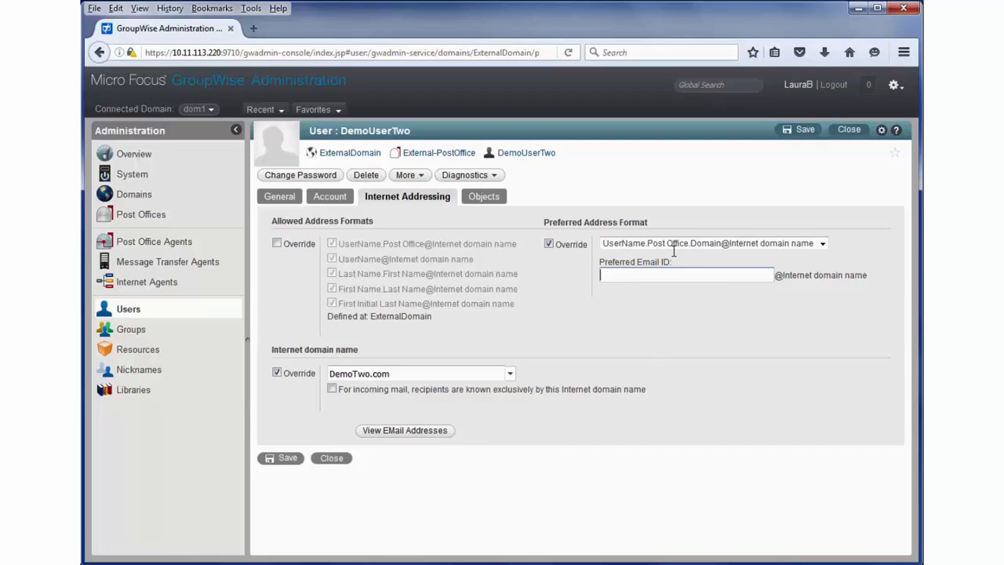
{"action": "type", "text": "DemoTw"}
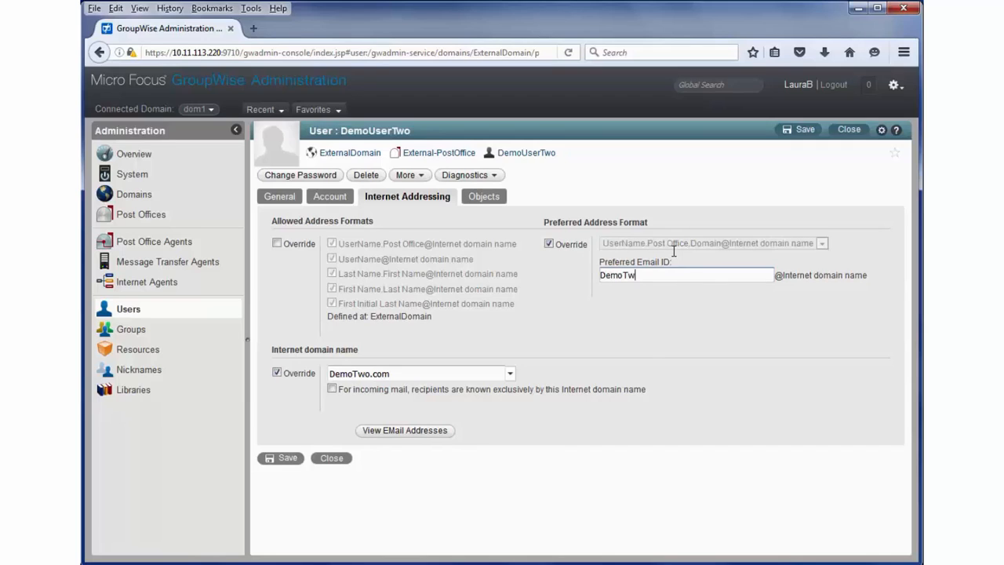
{"action": "type", "text": "o123"}
{"action": "left_click", "coordinate": [273, 458]}
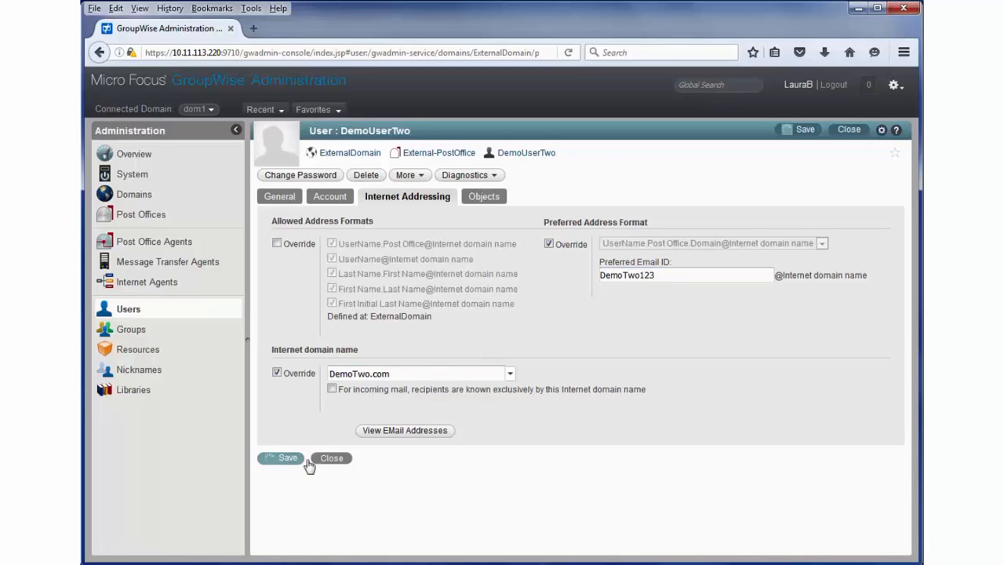
{"action": "left_click", "coordinate": [340, 460]}
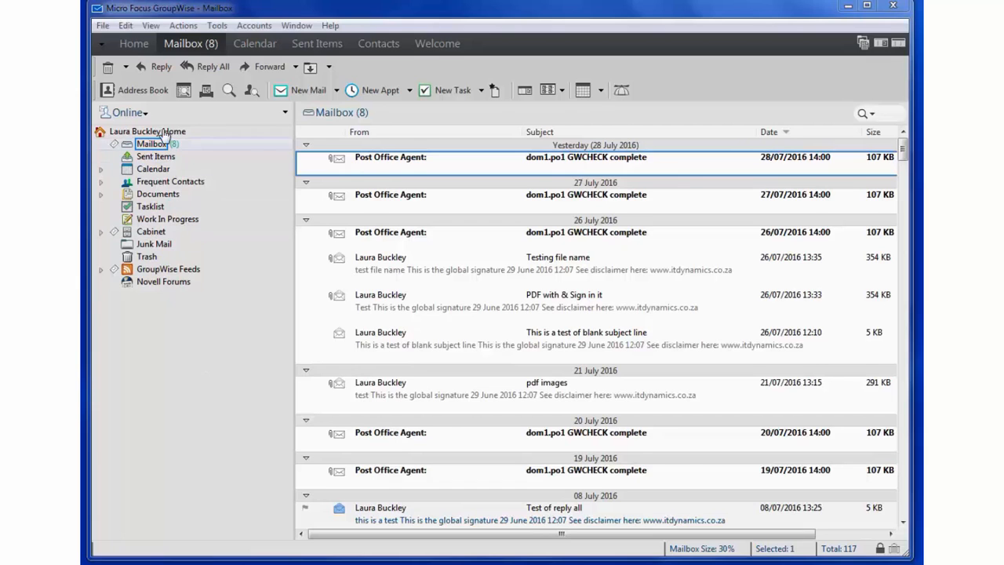
In the GroupWise client, check the Demo One and Demo Two entries in the GroupWise Address Book
{"action": "left_click", "coordinate": [144, 91]}
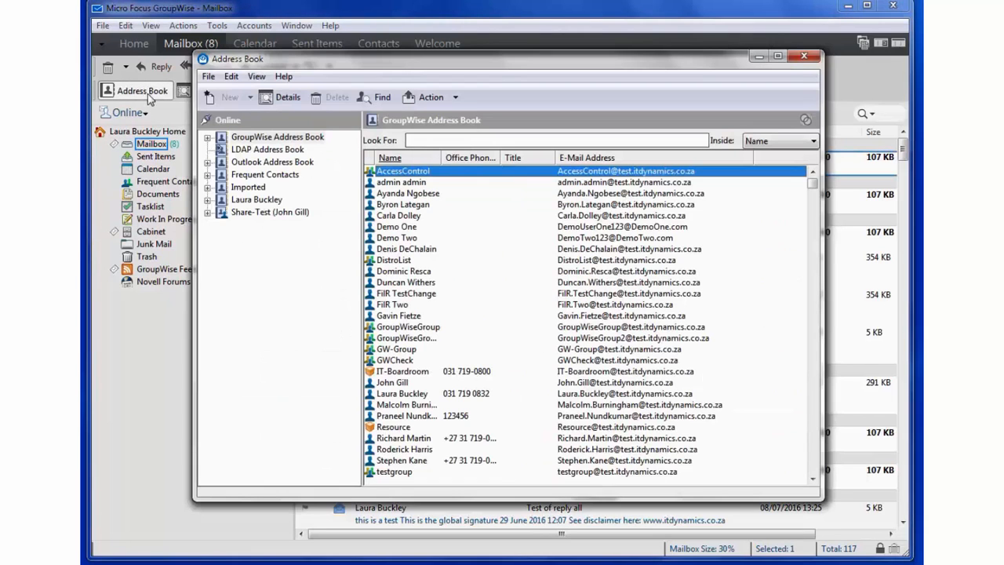
{"action": "left_click", "coordinate": [267, 138]}
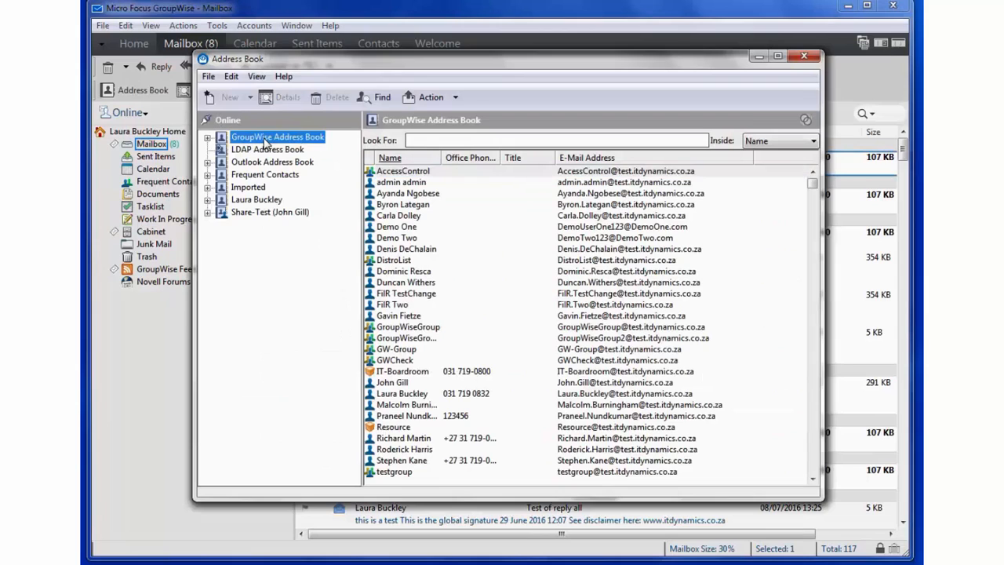
{"action": "left_click", "coordinate": [403, 227]}
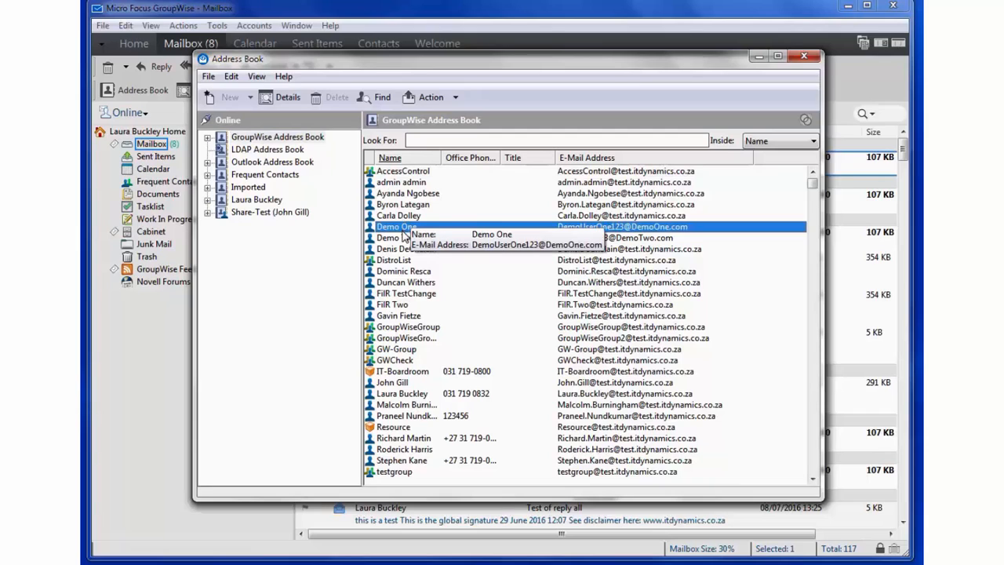
{"action": "left_click", "coordinate": [402, 240]}
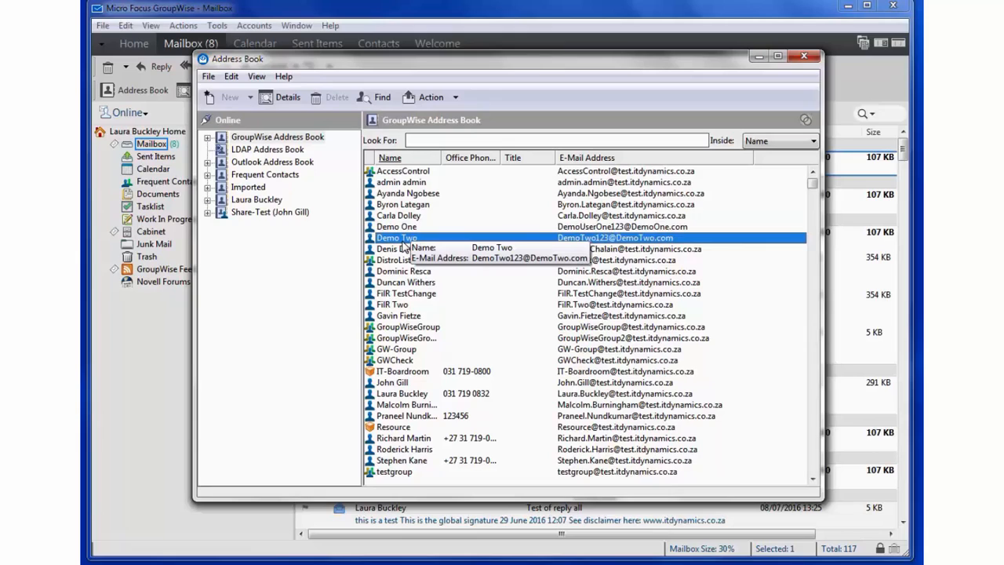